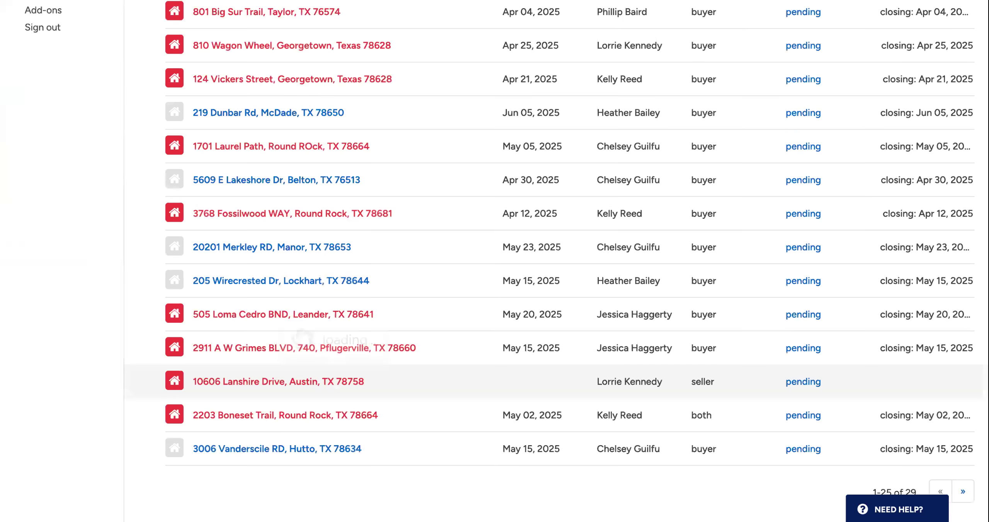
- Switch to the Centex Realty Group office and open its pending seller transaction in Waco
{"action": "scroll", "coordinate": [320, 245], "scroll_direction": "up", "scroll_amount": 15}
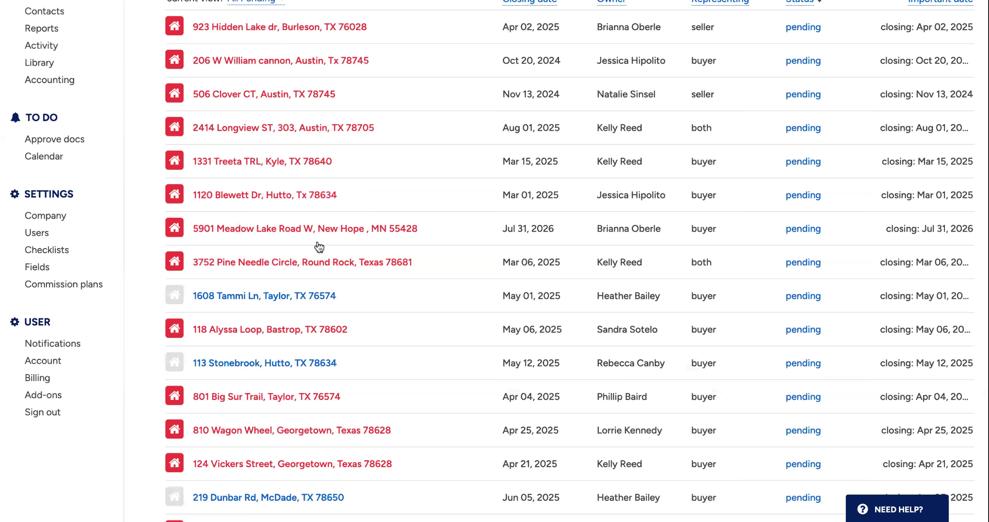
{"action": "scroll", "coordinate": [111, 145], "scroll_direction": "up", "scroll_amount": 3}
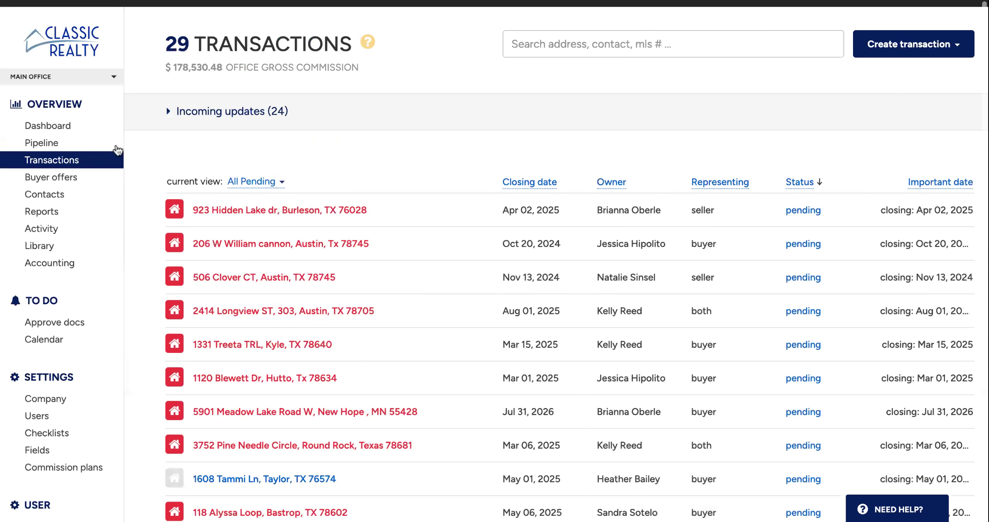
{"action": "left_click", "coordinate": [104, 71]}
{"action": "left_click", "coordinate": [107, 154]}
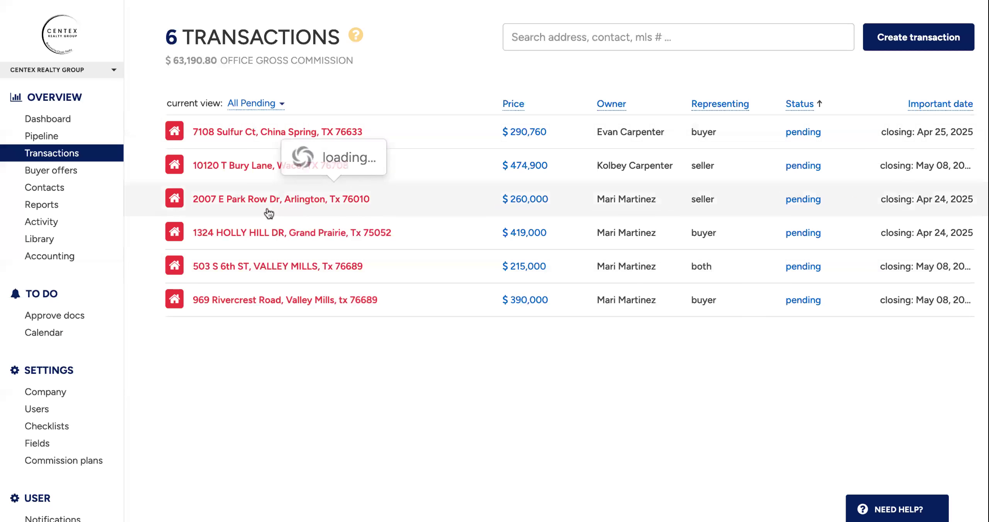
{"action": "left_click", "coordinate": [256, 172]}
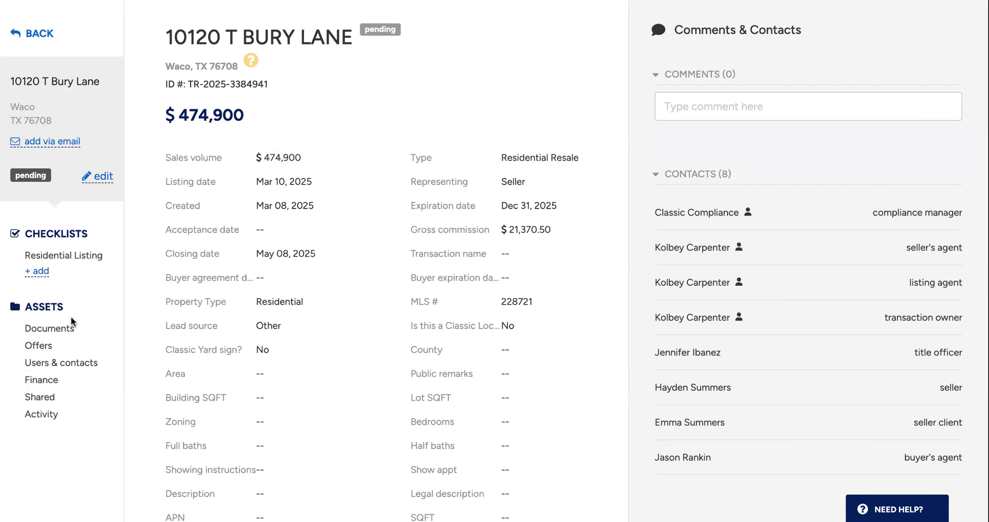
- Review the transaction's documents, Residential Listing checklist and unsorted files, including the options for adding a document
{"action": "left_click", "coordinate": [73, 328]}
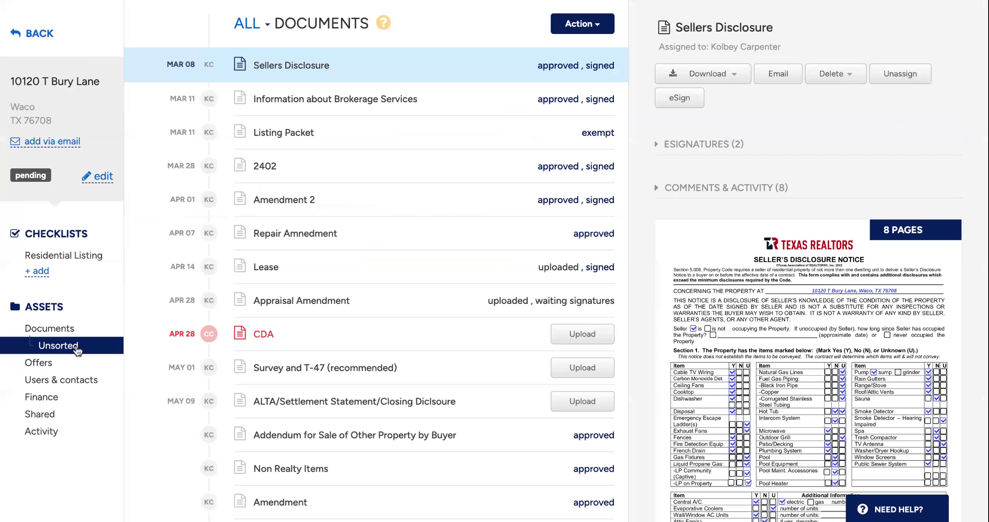
{"action": "left_click", "coordinate": [75, 346]}
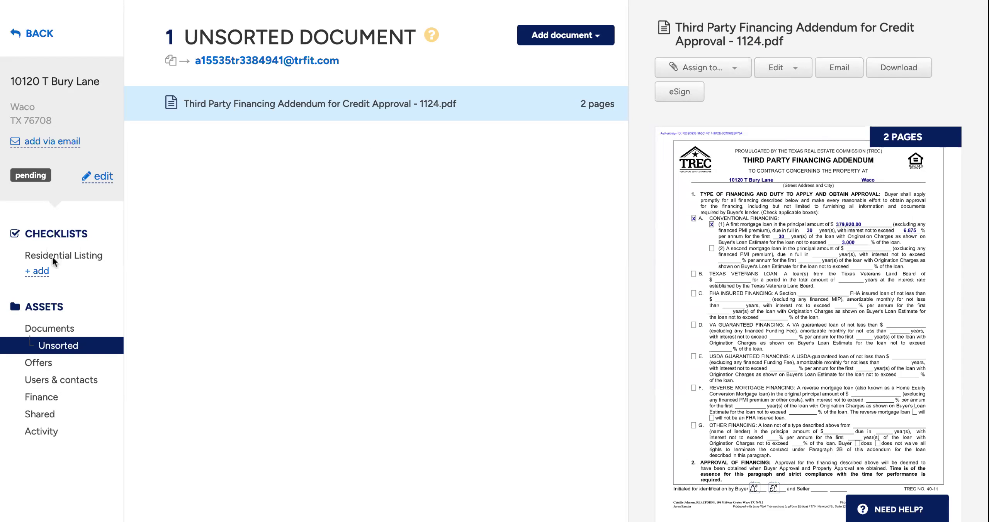
{"action": "left_click", "coordinate": [97, 257]}
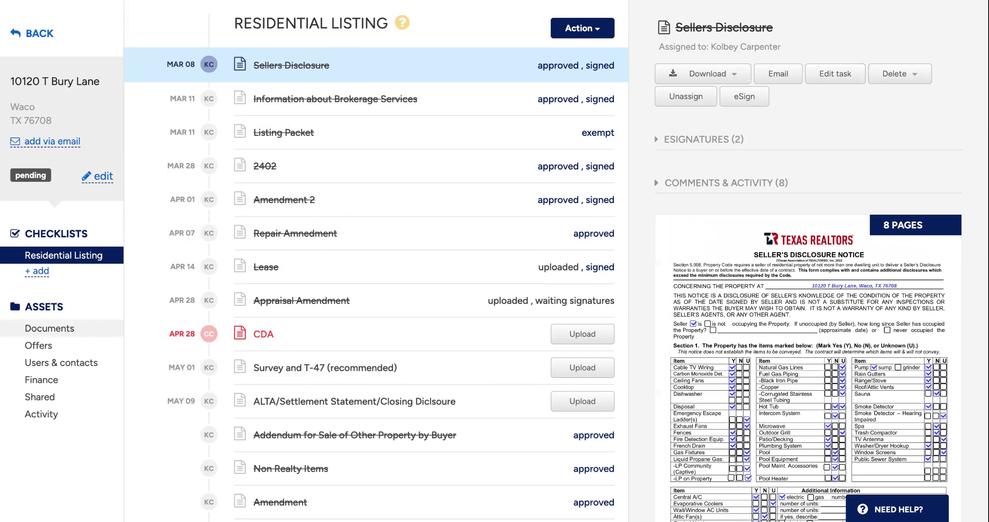
{"action": "left_click", "coordinate": [49, 329]}
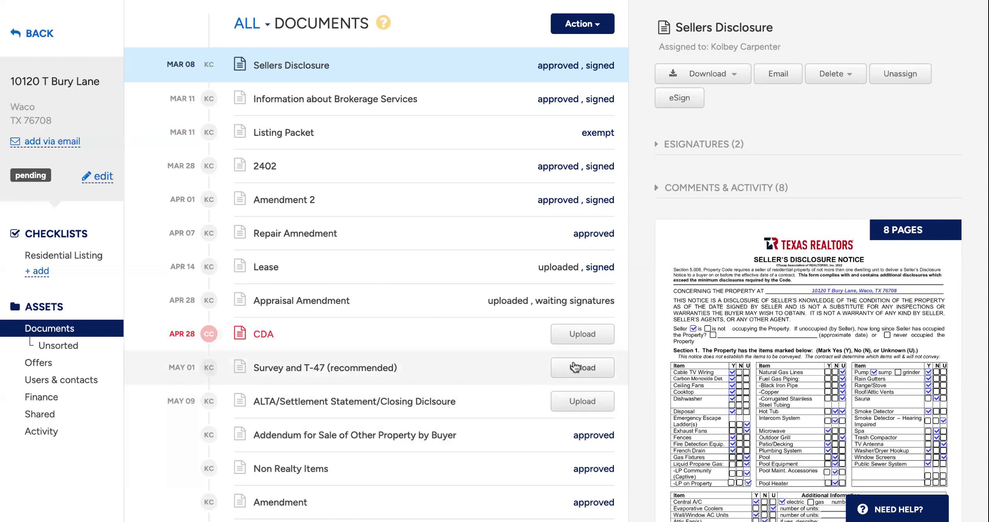
{"action": "left_click", "coordinate": [104, 352]}
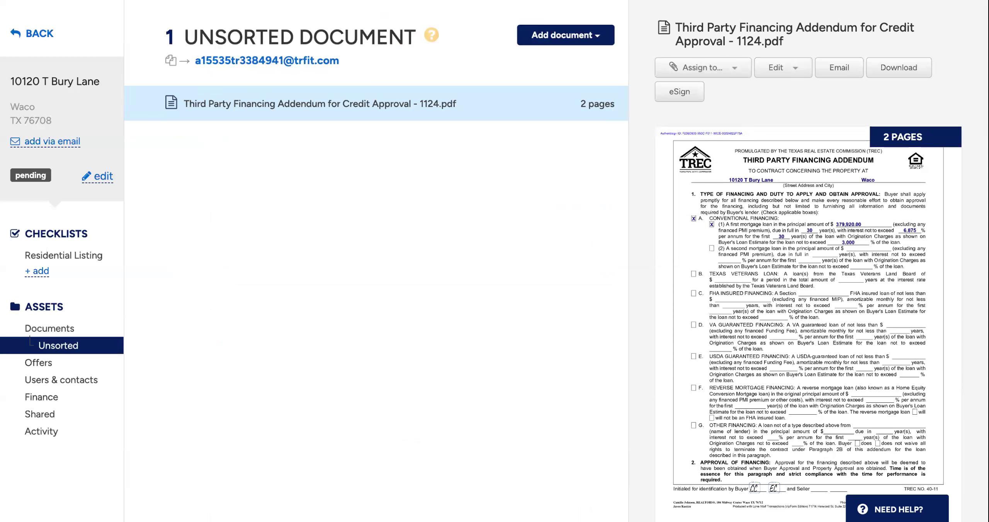
{"action": "left_click", "coordinate": [561, 37]}
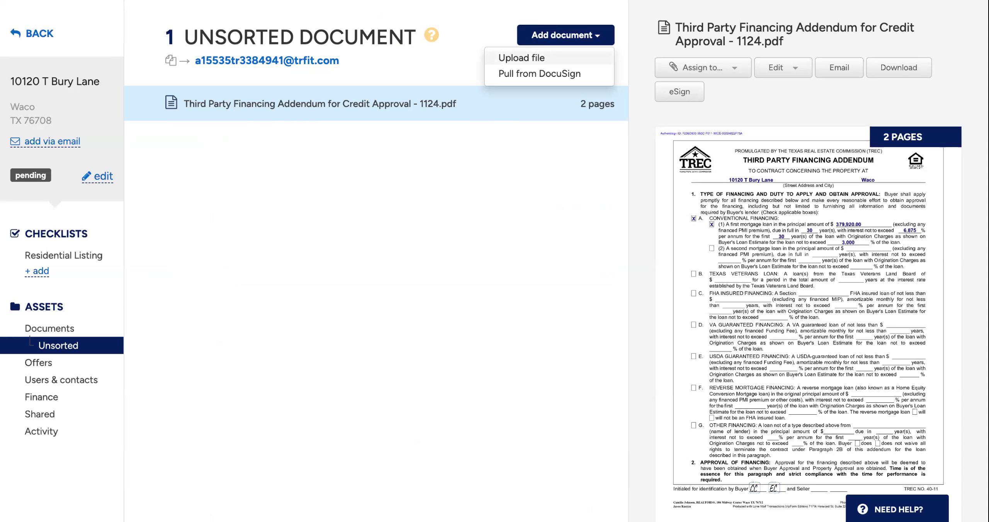
{"action": "left_click", "coordinate": [517, 128]}
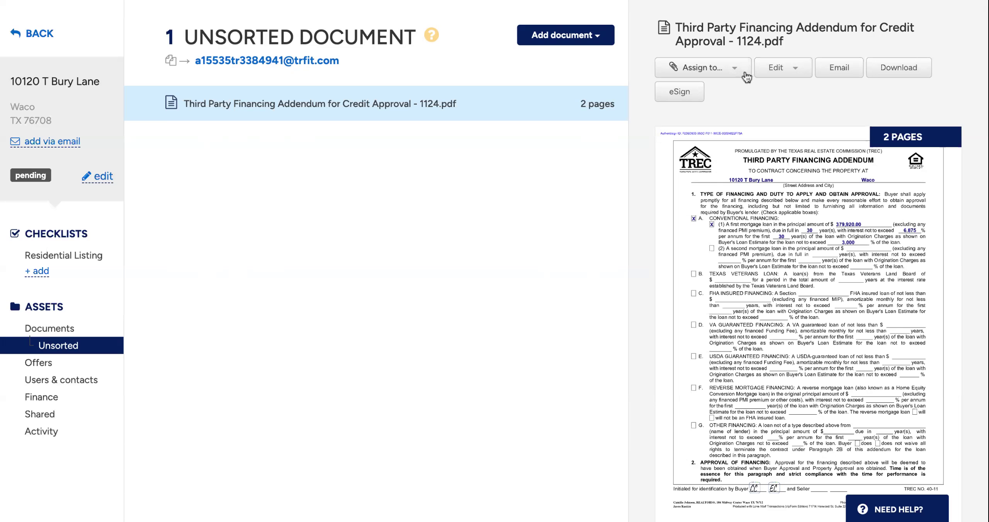
{"action": "left_click", "coordinate": [733, 68]}
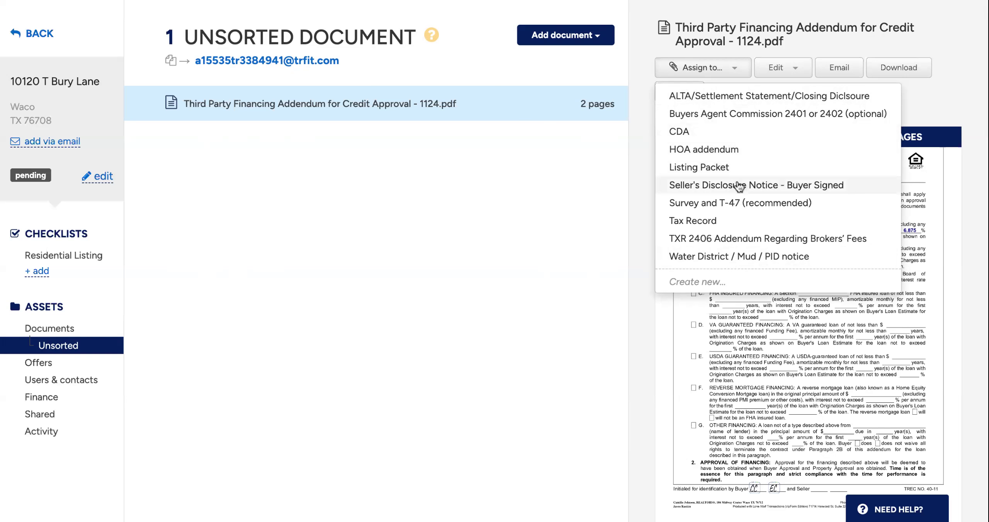
{"action": "left_click", "coordinate": [720, 282]}
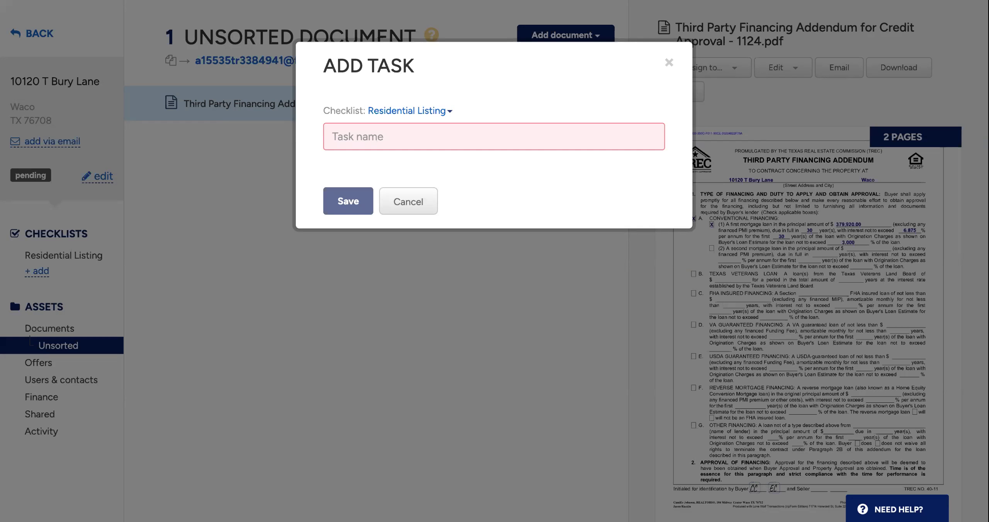
{"action": "left_click", "coordinate": [375, 139]}
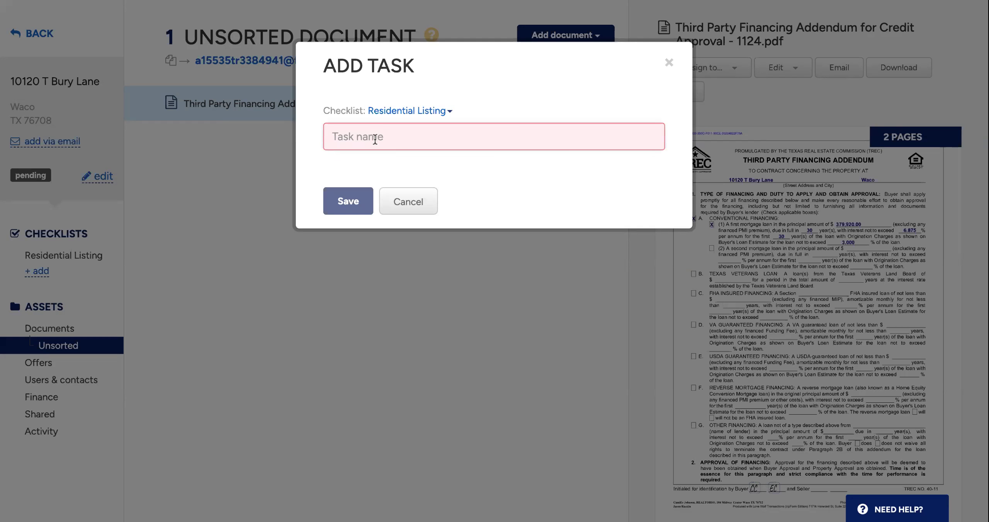
{"action": "left_click", "coordinate": [418, 212]}
- Start splitting the unsorted Third Party Financing Addendum, with a first part covering pages 1 to 11
{"action": "left_click", "coordinate": [798, 74]}
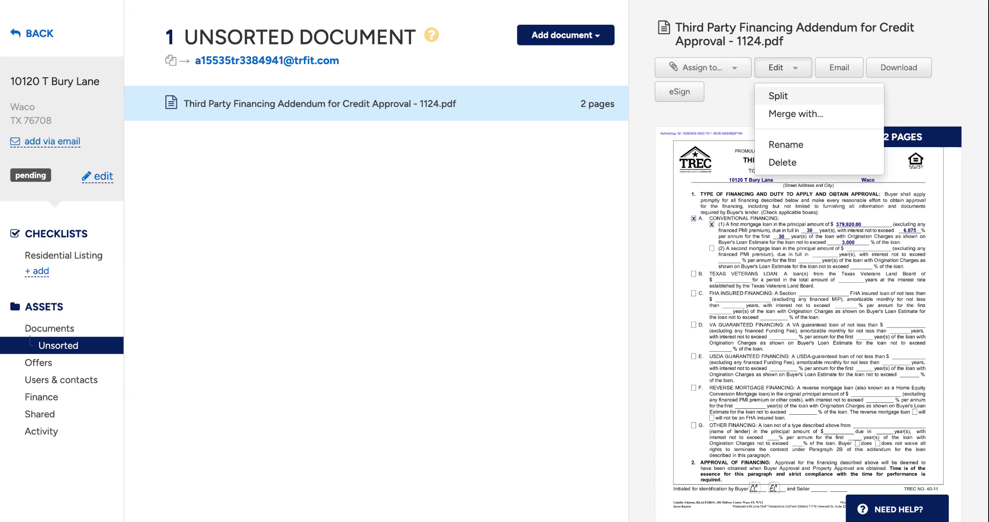
{"action": "left_click", "coordinate": [778, 96]}
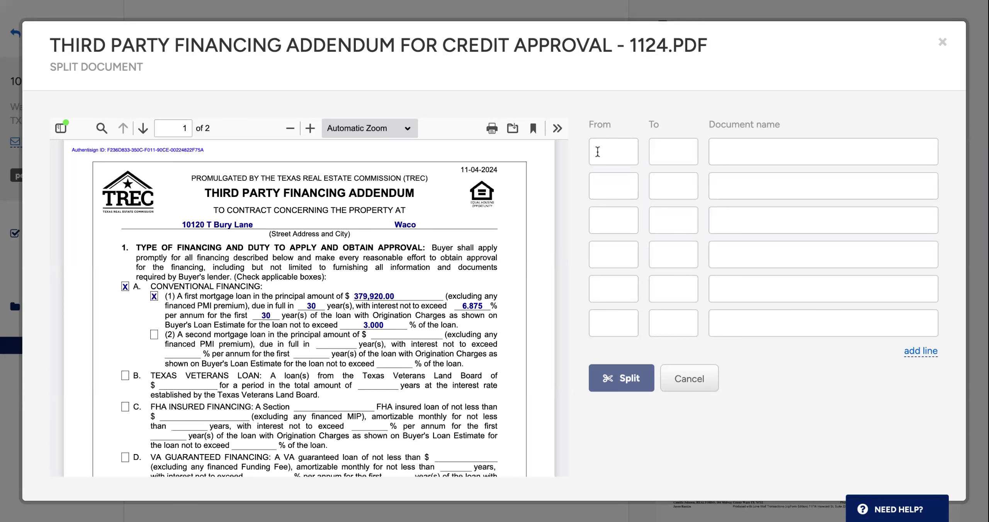
{"action": "scroll", "coordinate": [417, 256], "scroll_direction": "down", "scroll_amount": 5}
{"action": "scroll", "coordinate": [416, 255], "scroll_direction": "up", "scroll_amount": 5}
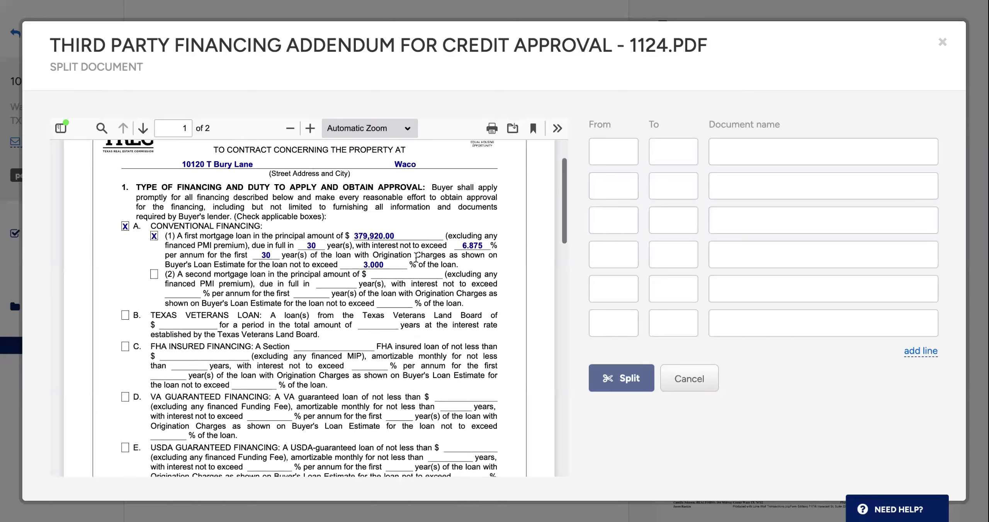
{"action": "scroll", "coordinate": [384, 360], "scroll_direction": "down", "scroll_amount": 5}
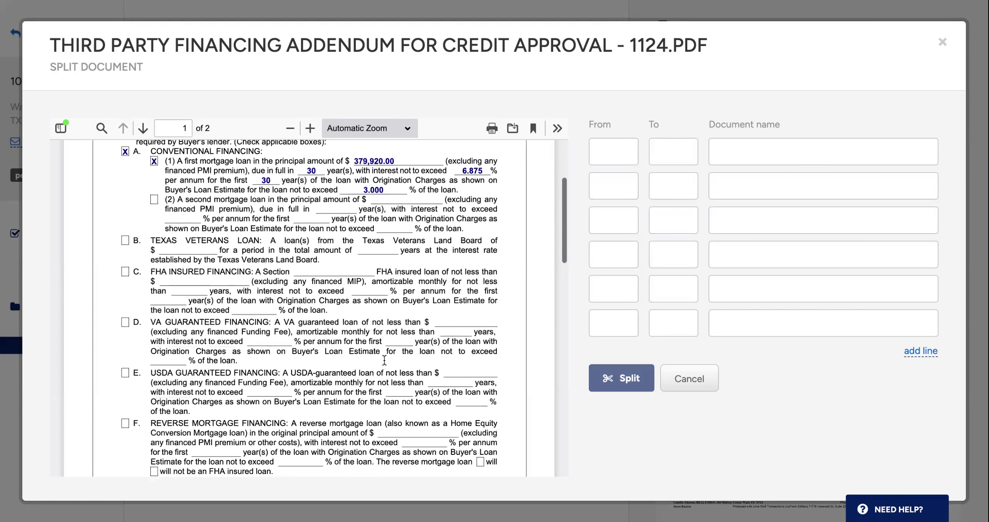
{"action": "scroll", "coordinate": [384, 360], "scroll_direction": "up", "scroll_amount": 4}
{"action": "scroll", "coordinate": [385, 360], "scroll_direction": "down", "scroll_amount": 15}
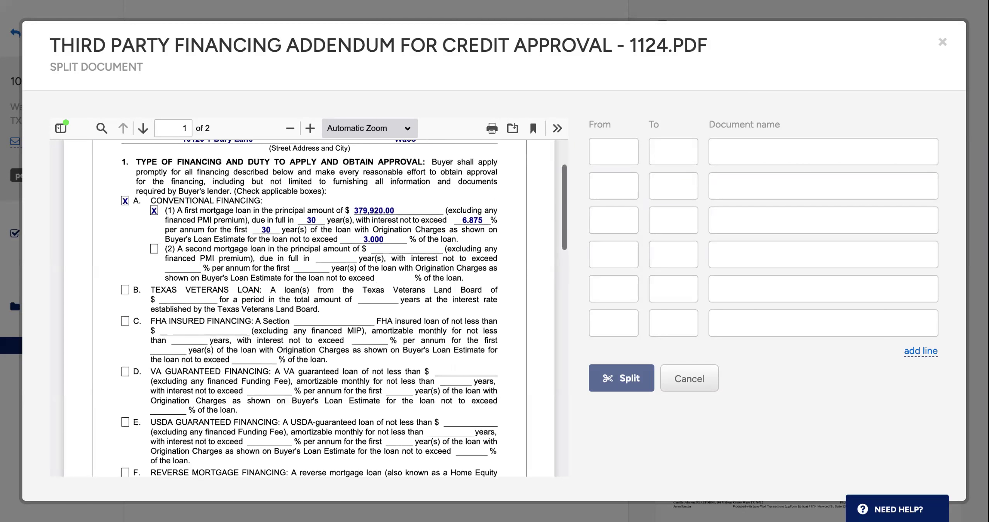
{"action": "scroll", "coordinate": [369, 377], "scroll_direction": "up", "scroll_amount": 8}
{"action": "left_click", "coordinate": [607, 152]}
{"action": "type", "text": "1"}
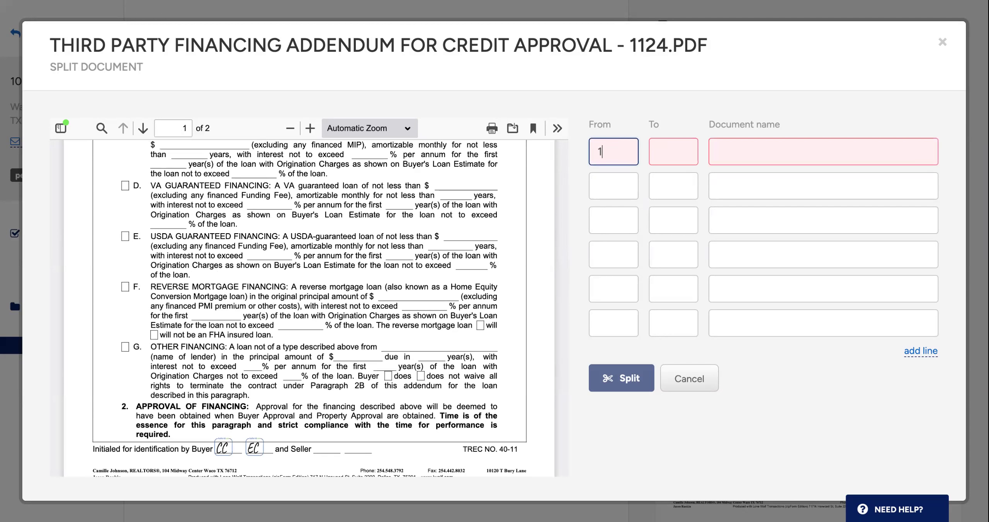
{"action": "left_click", "coordinate": [682, 152]}
{"action": "type", "text": "11"}
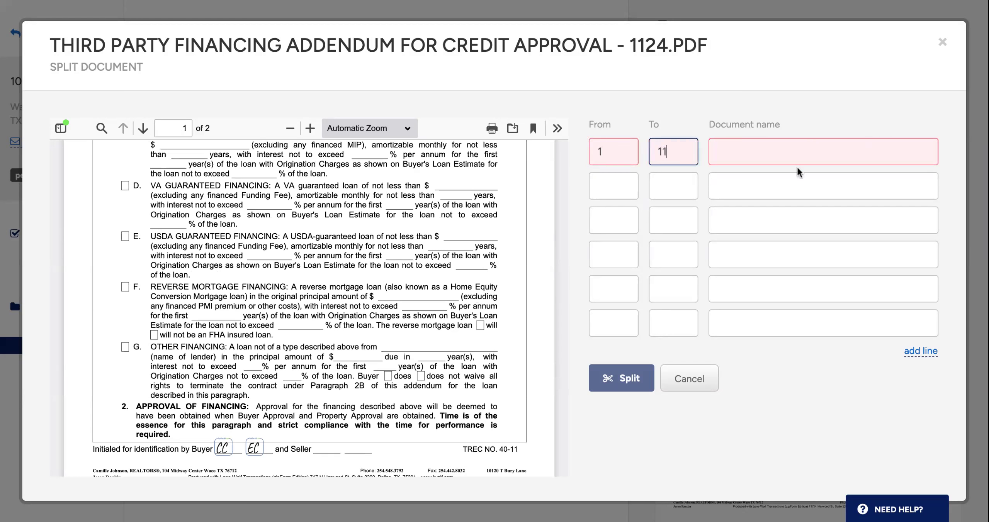
- Enter 1 as the document name for the first split part
{"action": "left_click", "coordinate": [763, 150]}
{"action": "type", "text": "1"}
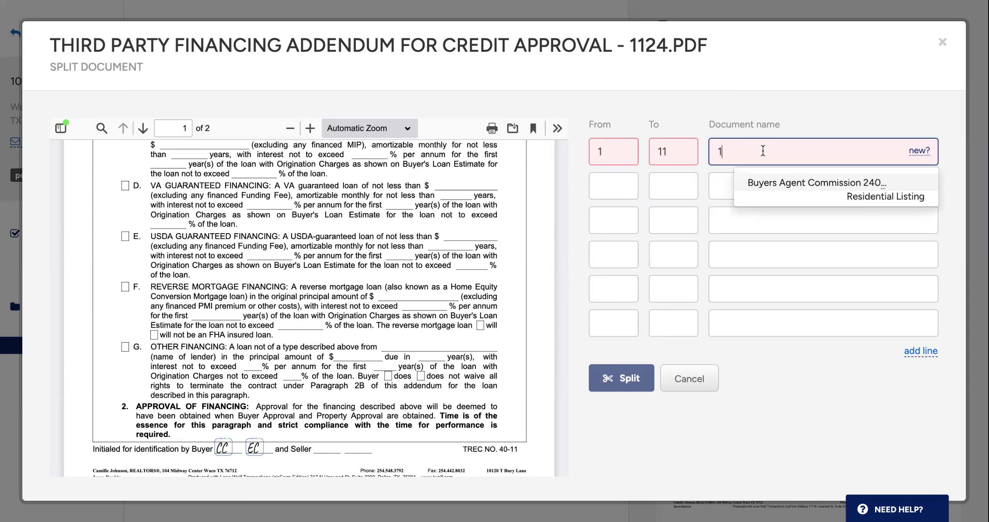
{"action": "key", "text": "BackSpace"}
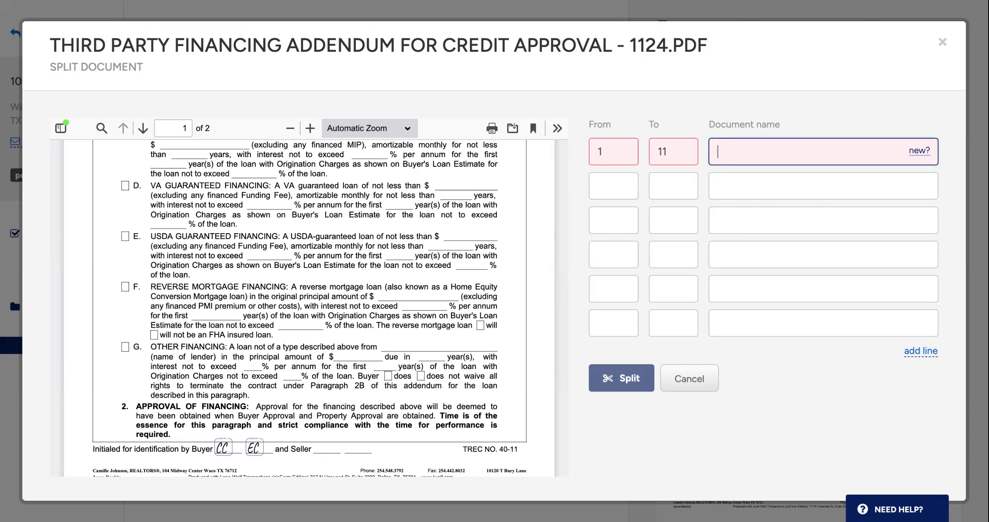
{"action": "type", "text": "con"}
{"action": "key", "text": "BackSpace"}
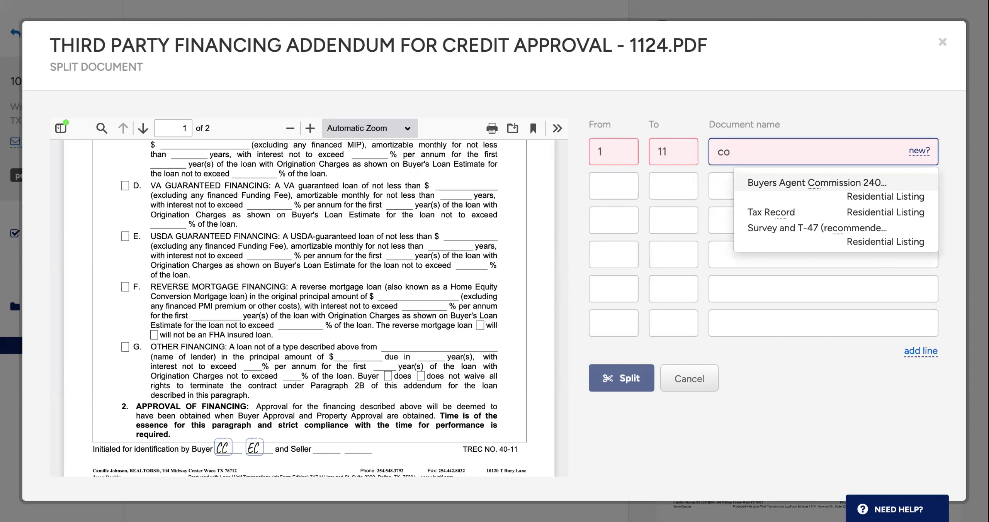
{"action": "key", "text": "BackSpace"}
{"action": "key", "text": "BackSpace"}
{"action": "type", "text": "1-"}
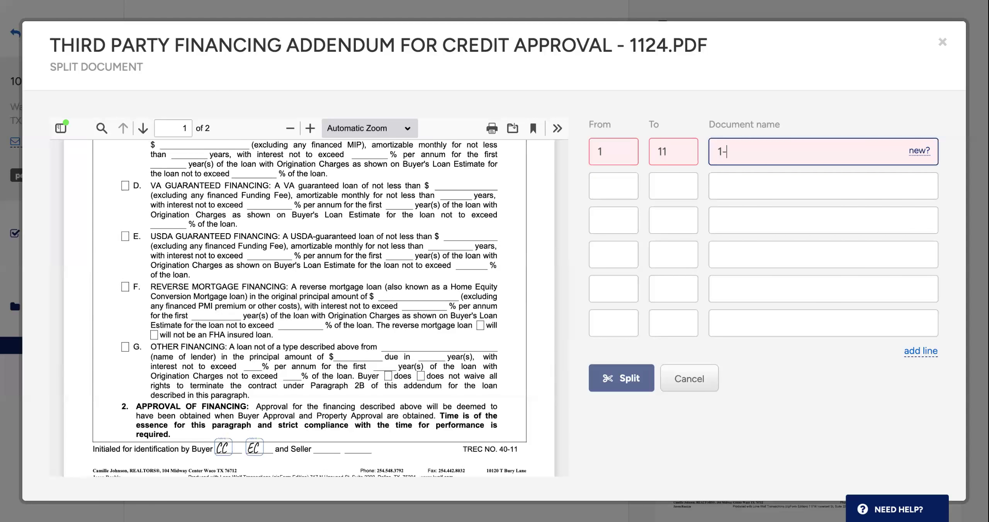
{"action": "key", "text": "BackSpace"}
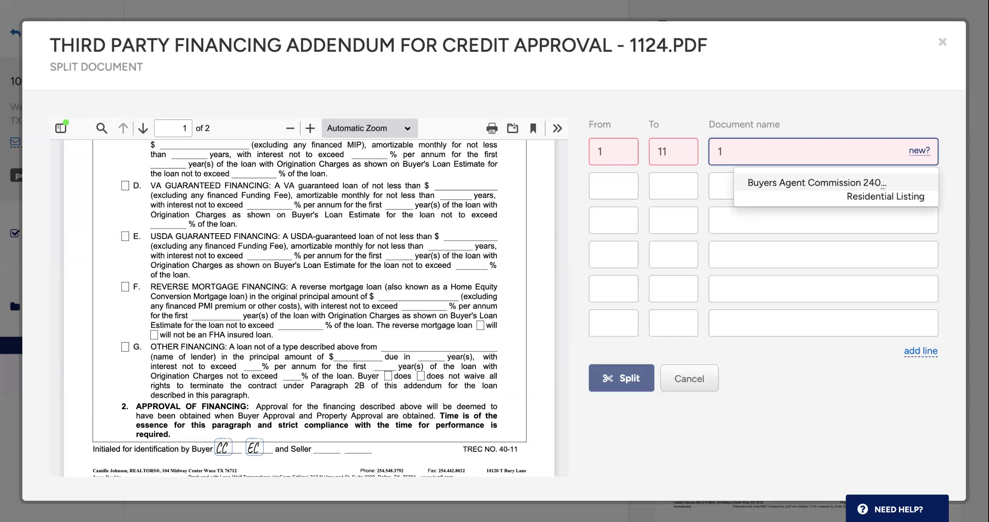
- Define a second split part covering pages 12 to 13 with the name "th", and cancel the split
{"action": "left_click", "coordinate": [604, 177]}
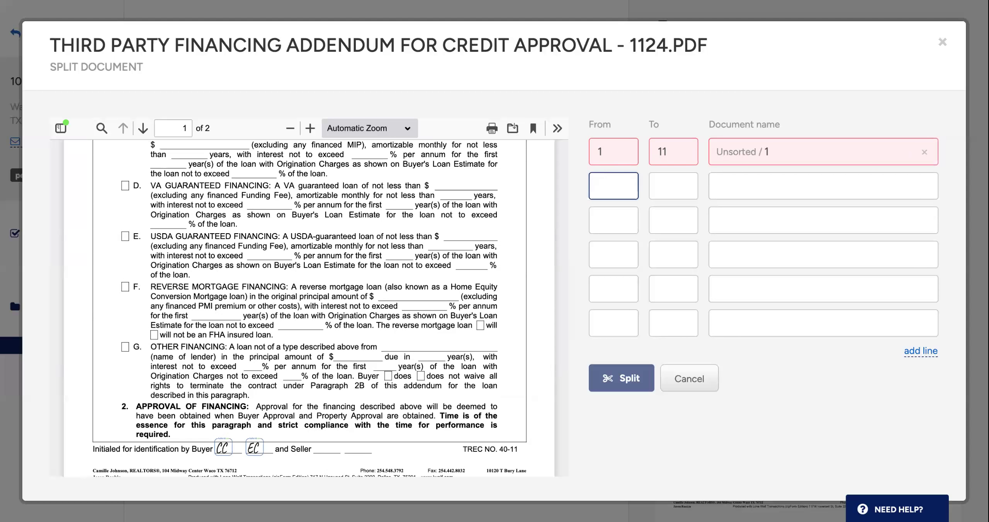
{"action": "type", "text": "12-13"}
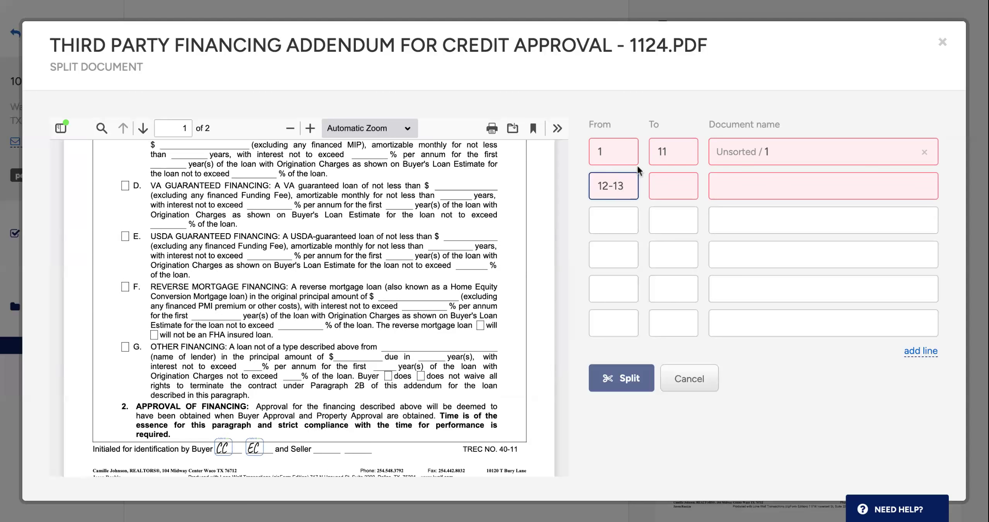
{"action": "key", "text": "BackSpace"}
{"action": "key", "text": "BackSpace"}
{"action": "left_click", "coordinate": [674, 177]}
{"action": "type", "text": "13"}
{"action": "left_click", "coordinate": [745, 193]}
{"action": "type", "text": "th"}
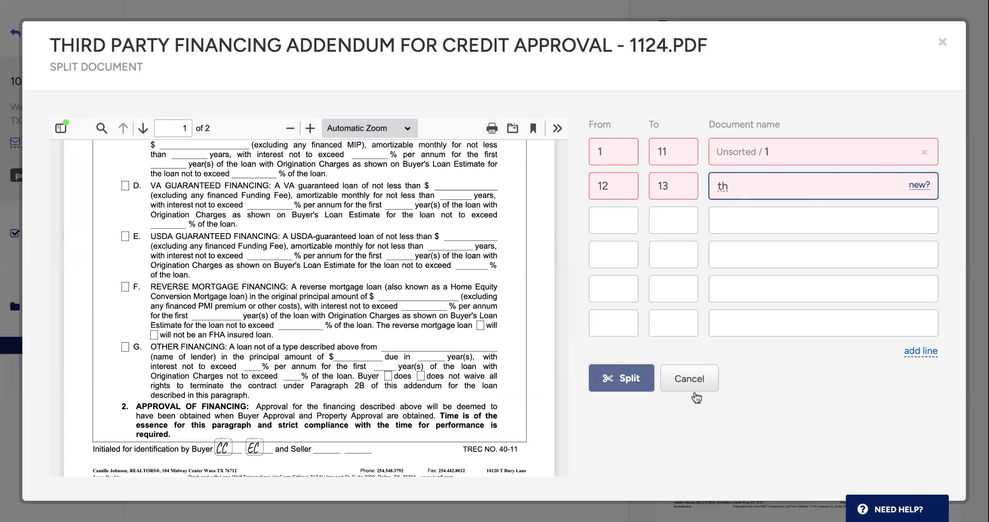
{"action": "left_click", "coordinate": [688, 380]}
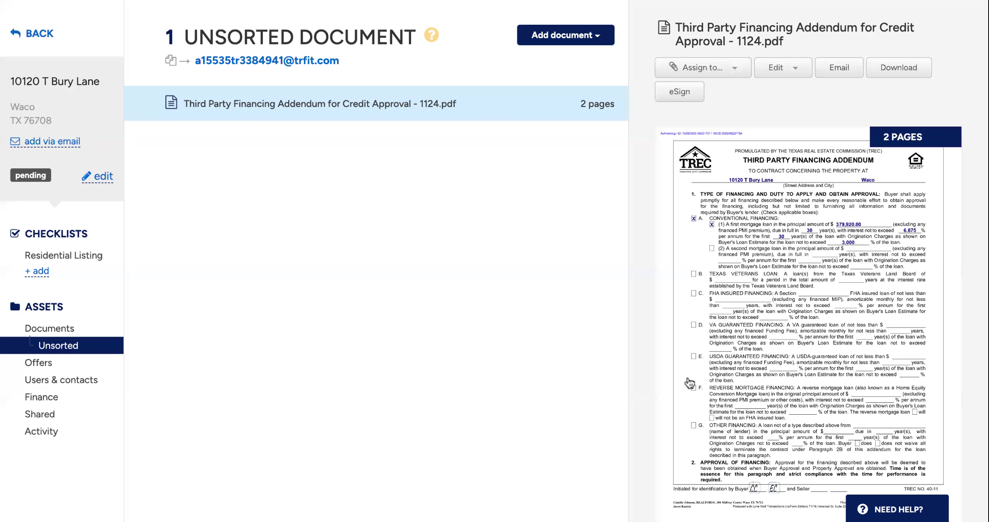
- Submit the transaction's uploaded documents for review and reopen the Residential Listing checklist
{"action": "left_click", "coordinate": [72, 332]}
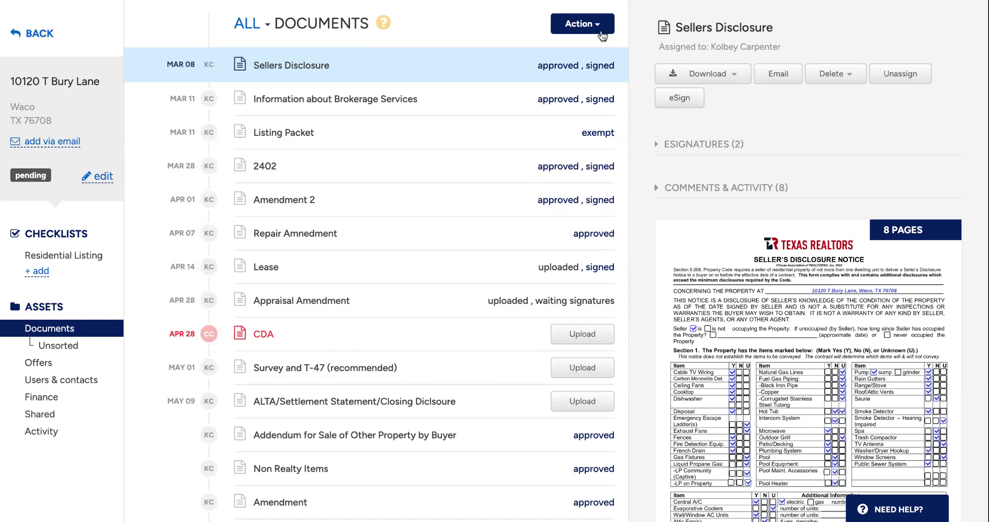
{"action": "left_click", "coordinate": [582, 24]}
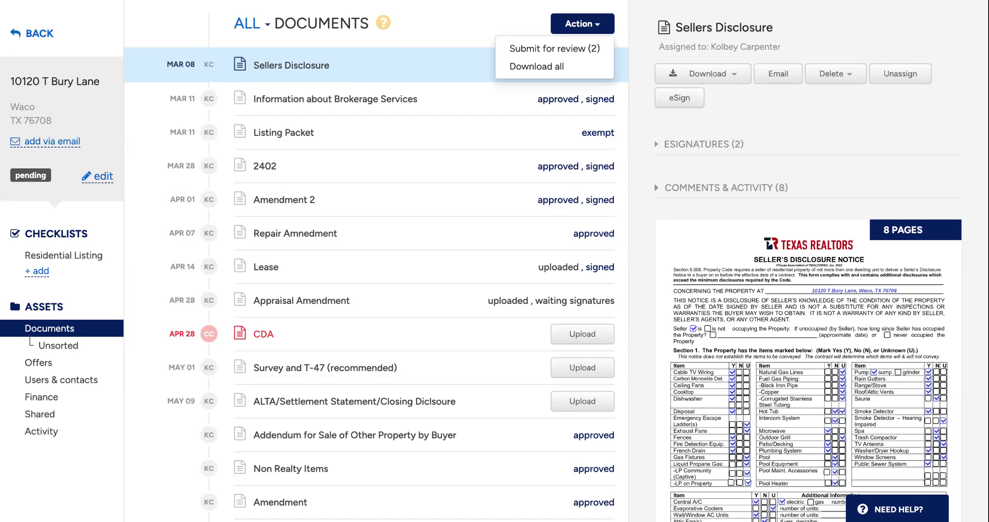
{"action": "left_click", "coordinate": [594, 50]}
{"action": "left_click", "coordinate": [361, 152]}
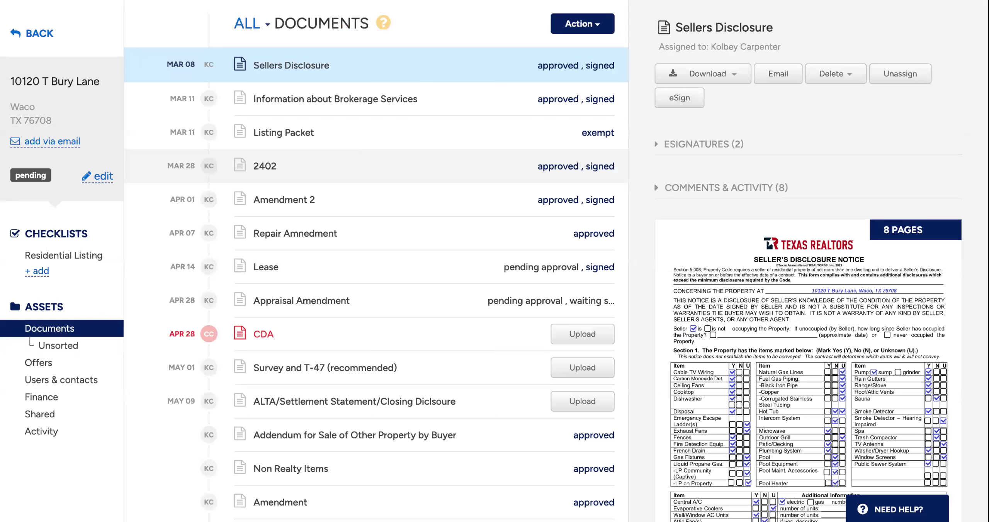
{"action": "left_click", "coordinate": [96, 257]}
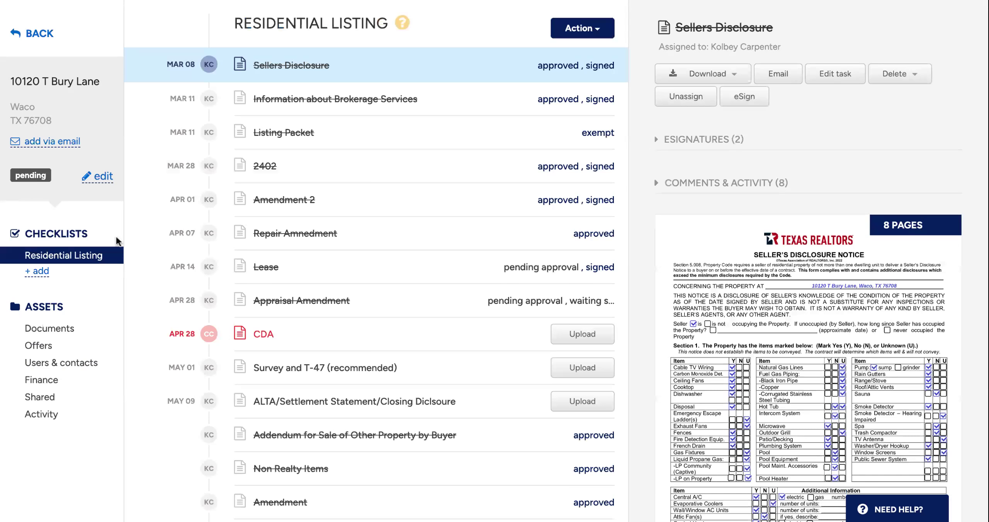
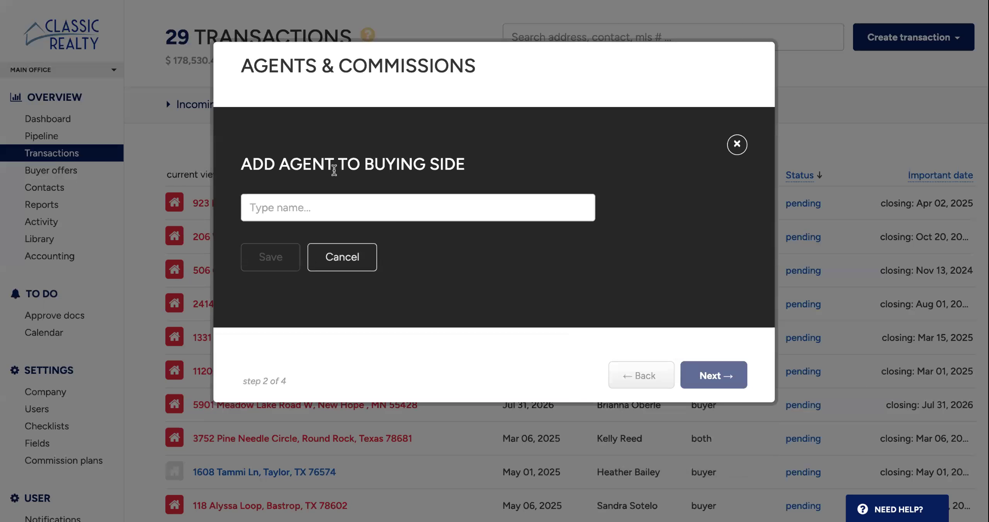
- Add the agent to the buying side of the new transaction and proceed to its contacts
{"action": "type", "text": "evan"}
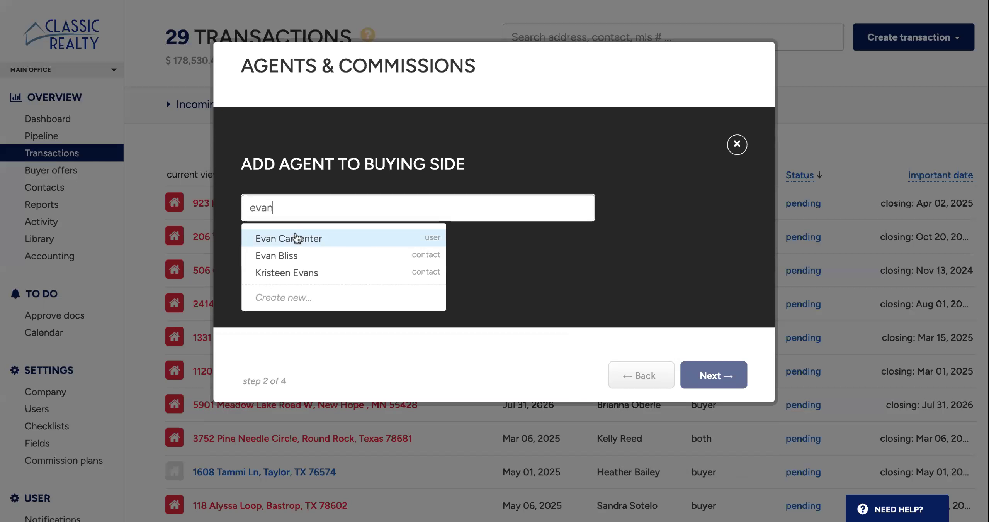
{"action": "left_click", "coordinate": [295, 238]}
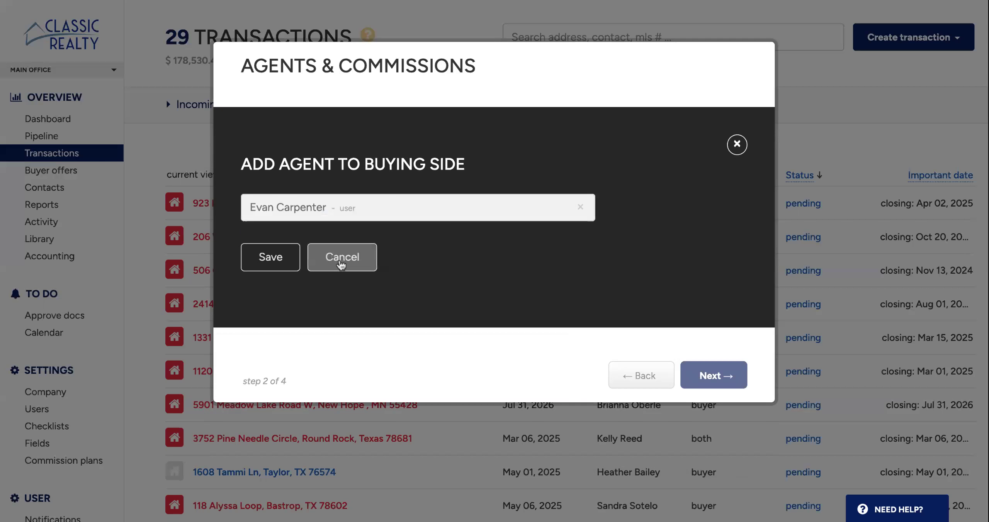
{"action": "left_click", "coordinate": [268, 257]}
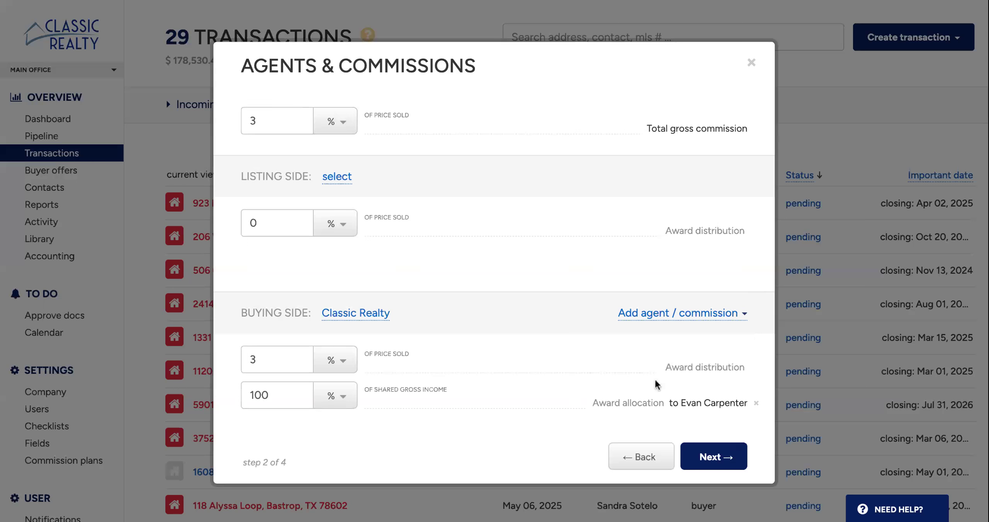
{"action": "left_click", "coordinate": [730, 457]}
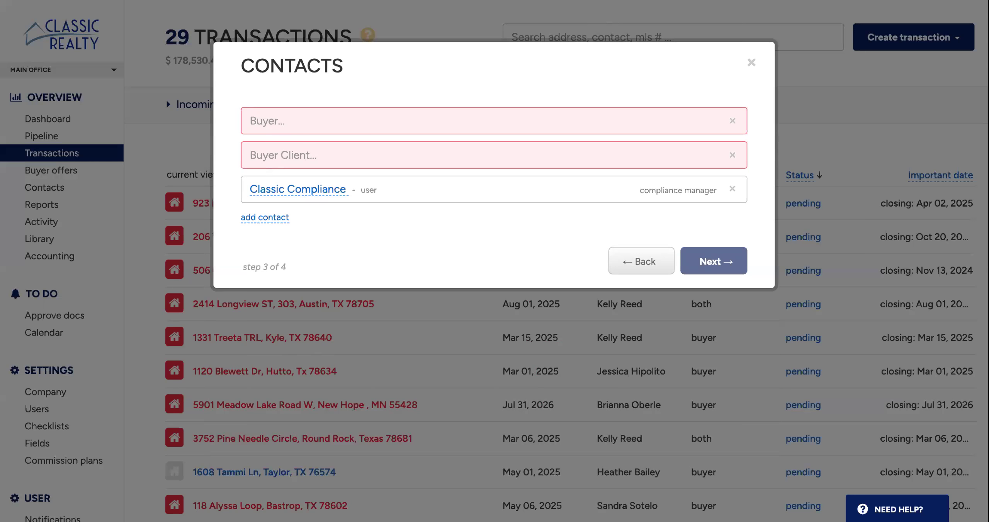
- Assign an existing test contact as the buyer of the new transaction
{"action": "left_click", "coordinate": [311, 119]}
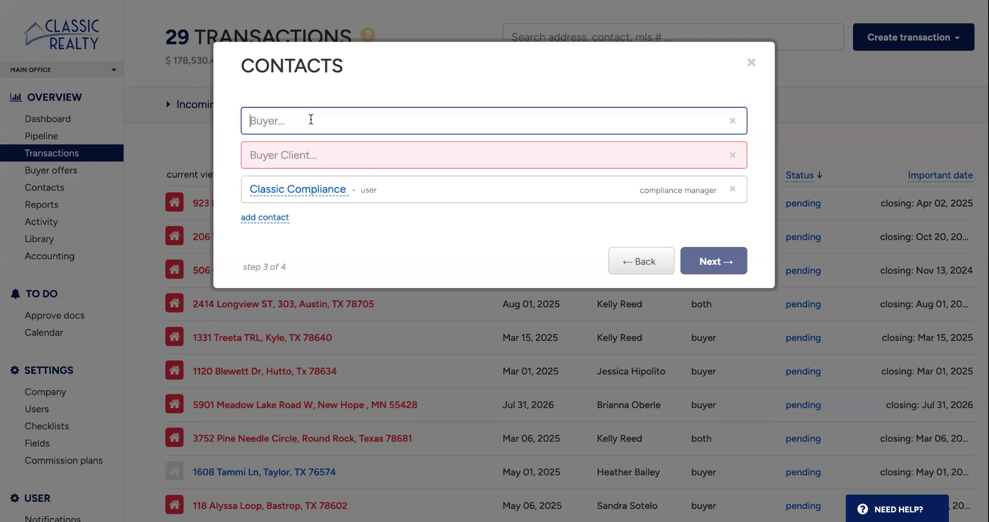
{"action": "type", "text": "te"}
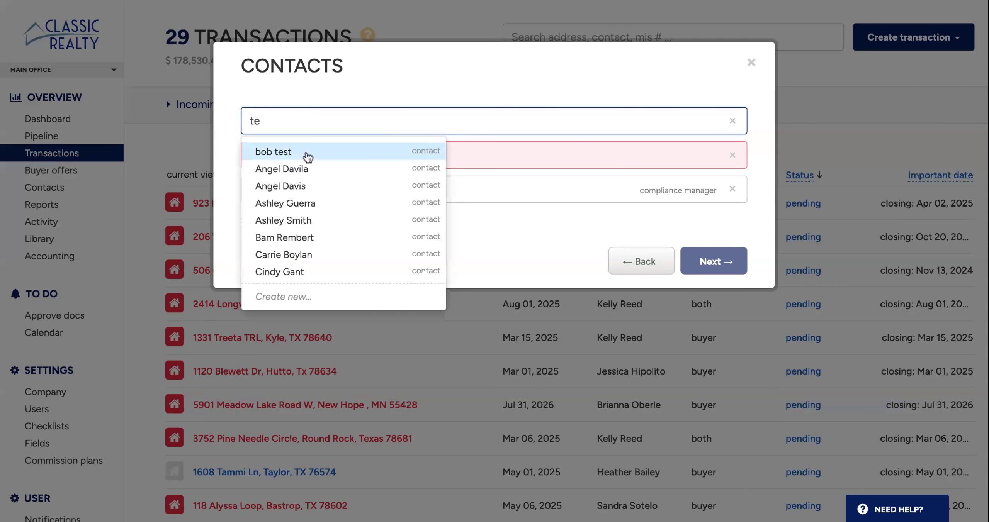
{"action": "left_click", "coordinate": [308, 157]}
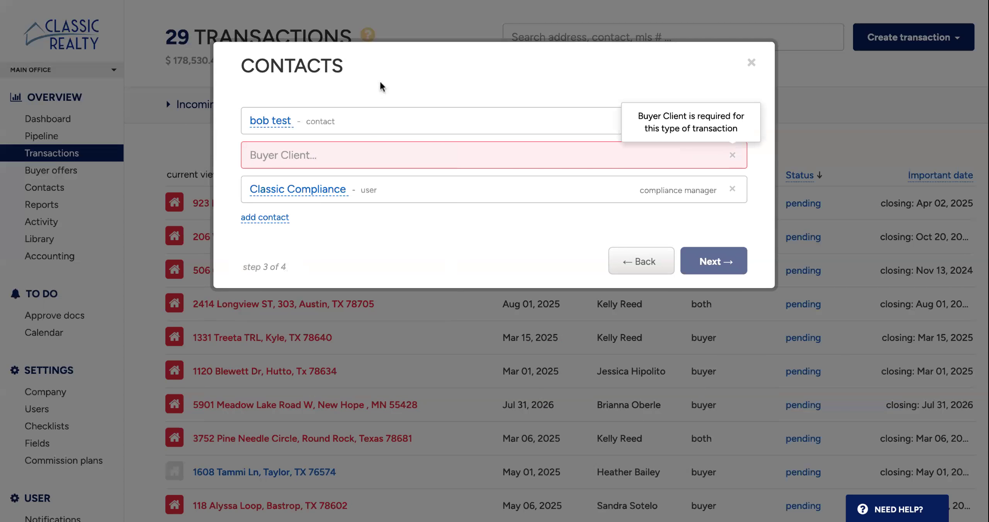
- Assign the same test contact as the required Buyer Client
{"action": "left_click", "coordinate": [387, 155]}
{"action": "type", "text": "bib"}
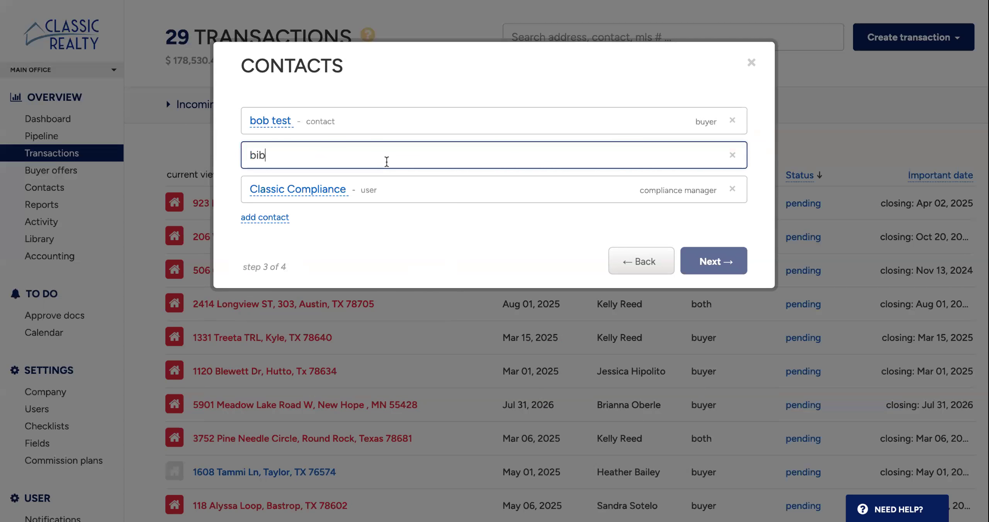
{"action": "key", "text": "BackSpace"}
{"action": "key", "text": "BackSpace"}
{"action": "type", "text": "ob"}
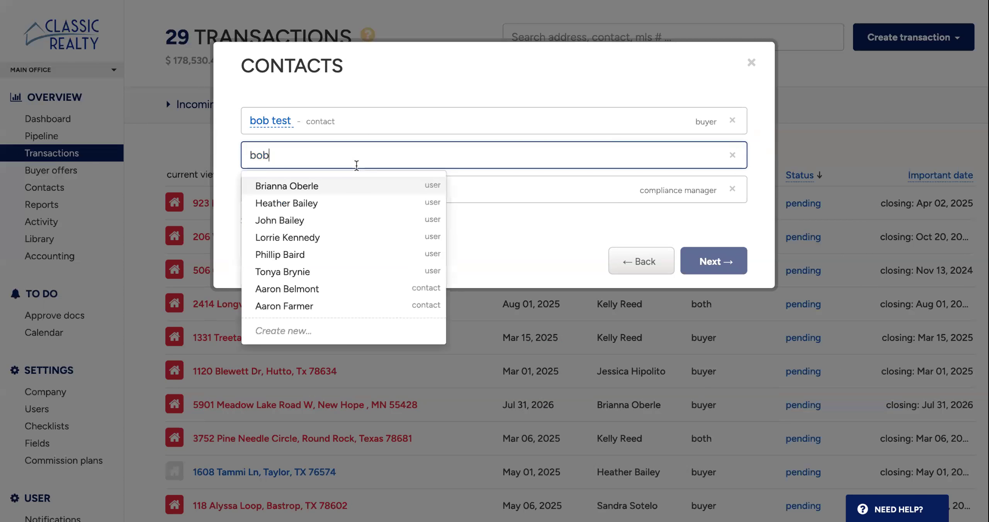
{"action": "left_click", "coordinate": [343, 188]}
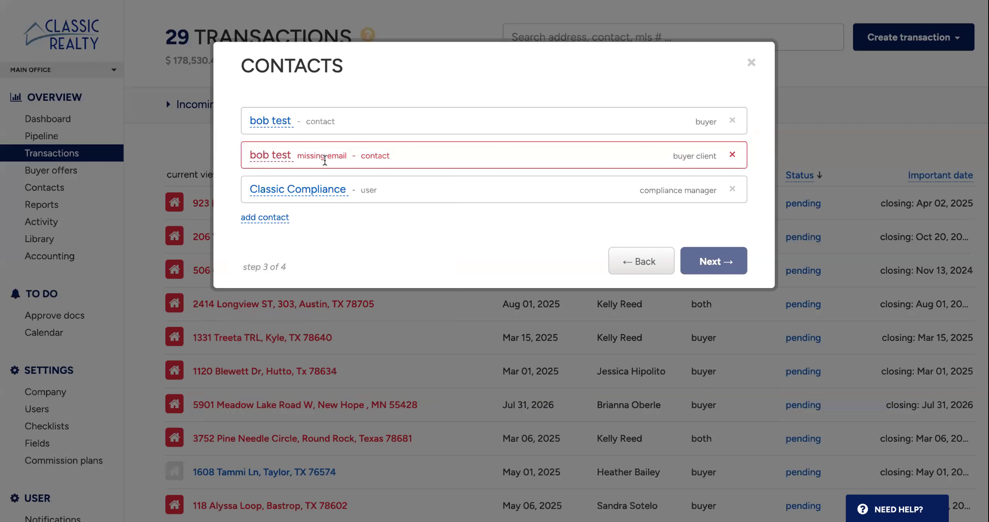
- Fill in the Buyer Client contact's missing e-mail in both the main and the mandatory additional fields, and save the contact
{"action": "left_click", "coordinate": [279, 159]}
{"action": "left_click", "coordinate": [651, 144]}
{"action": "type", "text": "test@gmail.com"}
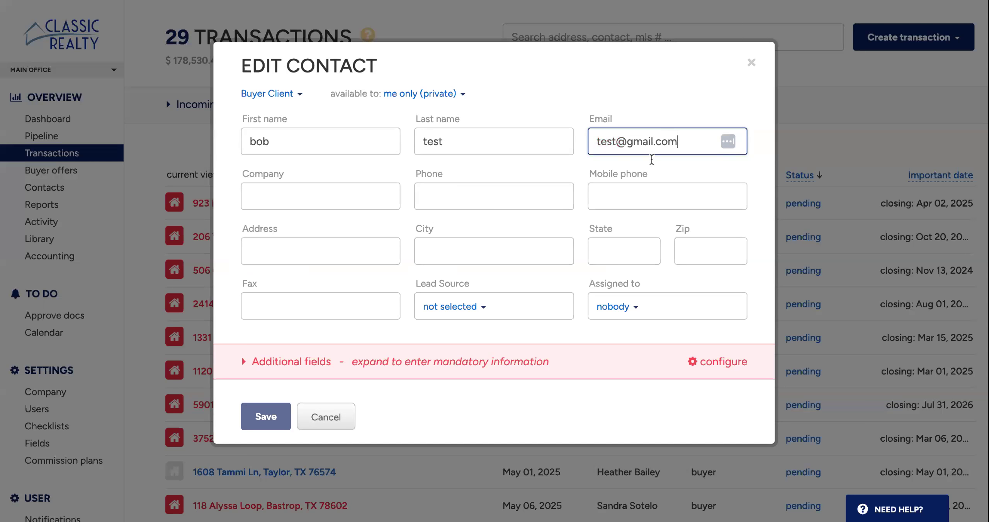
{"action": "left_click", "coordinate": [578, 373]}
{"action": "left_click", "coordinate": [616, 403]}
{"action": "type", "text": "test"}
{"action": "type", "text": "@gma"}
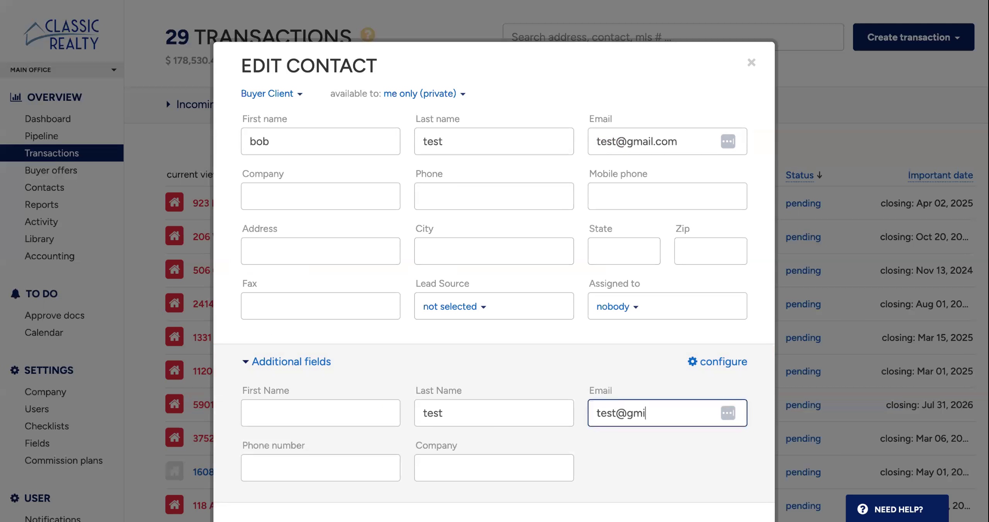
{"action": "key", "text": "BackSpace"}
{"action": "type", "text": "ail.com"}
{"action": "scroll", "coordinate": [366, 380], "scroll_direction": "down", "scroll_amount": 2}
{"action": "left_click", "coordinate": [265, 472]}
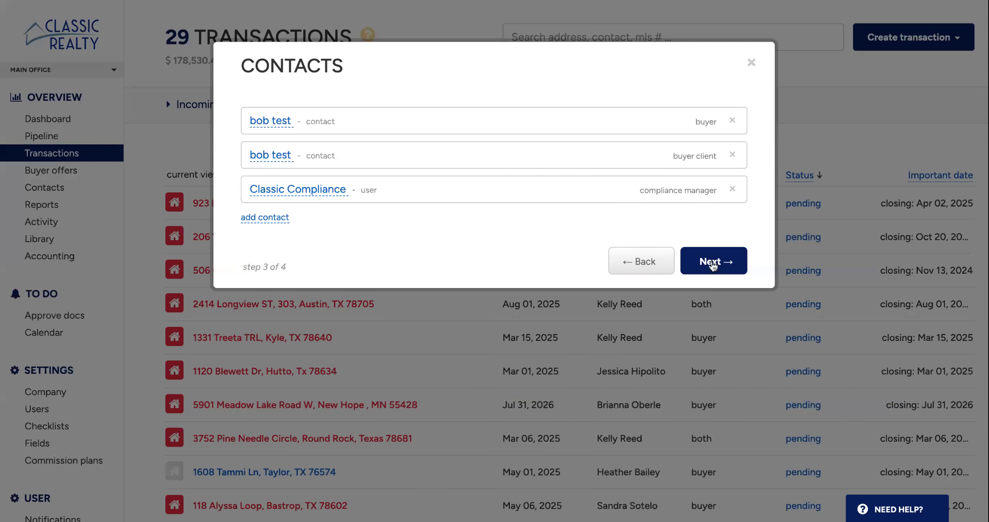
- Review the checklists available for the new transaction, keep Residential Buyer selected, and leave the wizard without creating the transaction
{"action": "left_click", "coordinate": [713, 265]}
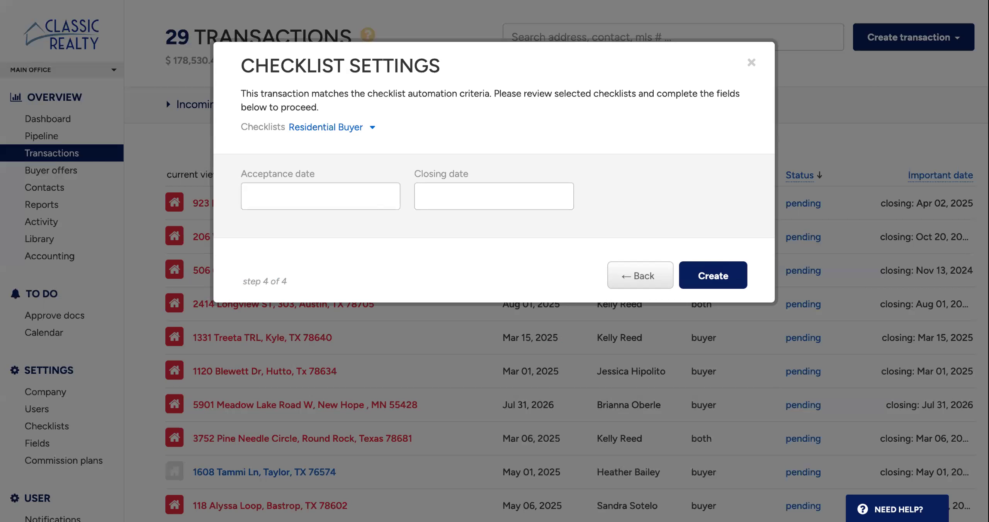
{"action": "left_click", "coordinate": [359, 130]}
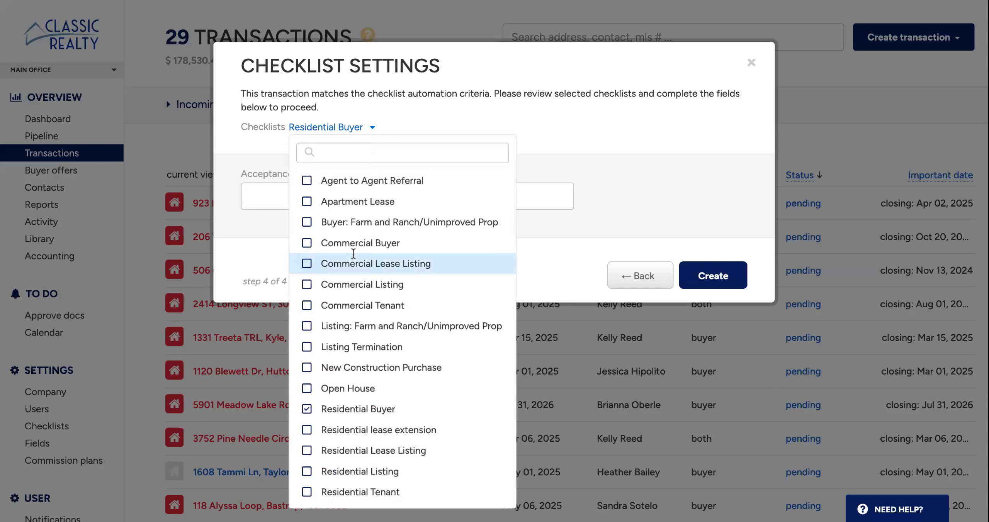
{"action": "scroll", "coordinate": [353, 253], "scroll_direction": "down", "scroll_amount": 1}
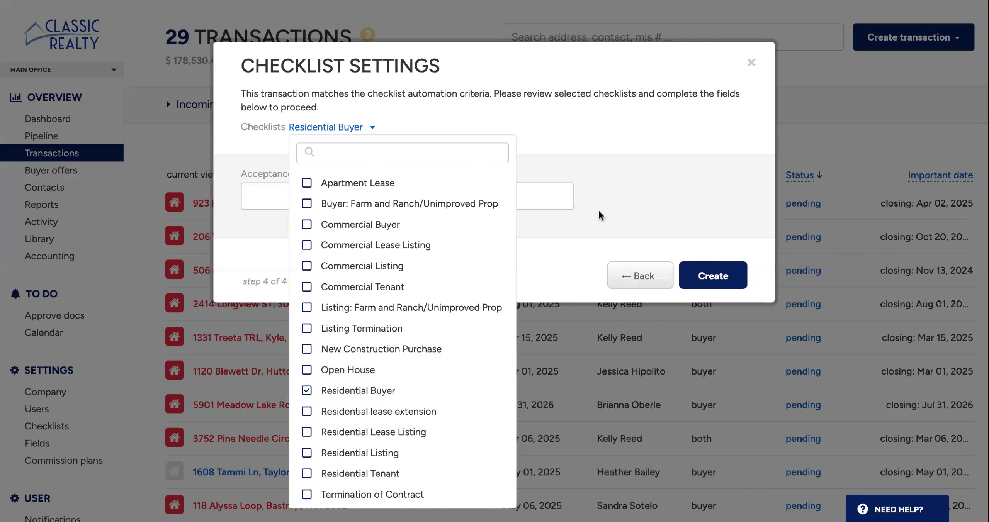
{"action": "left_click", "coordinate": [601, 195]}
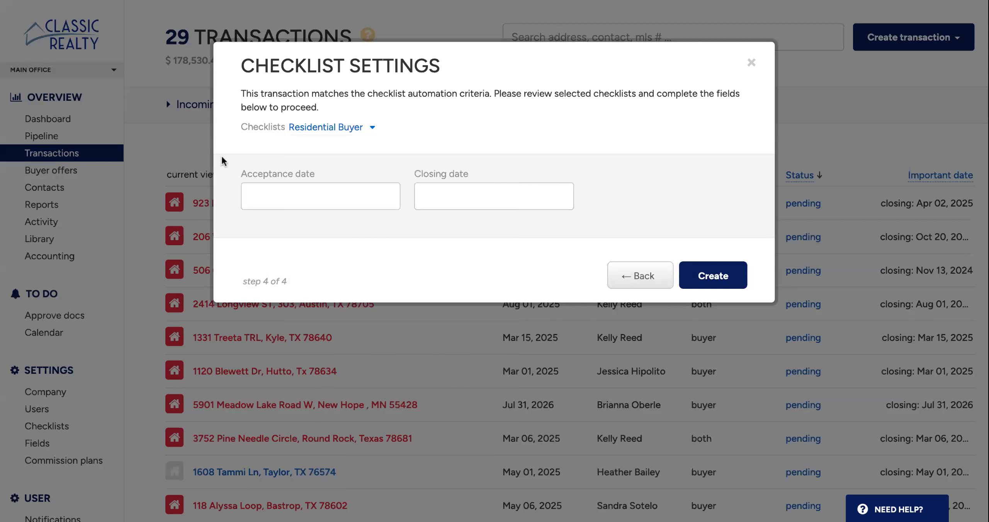
{"action": "left_click", "coordinate": [311, 191]}
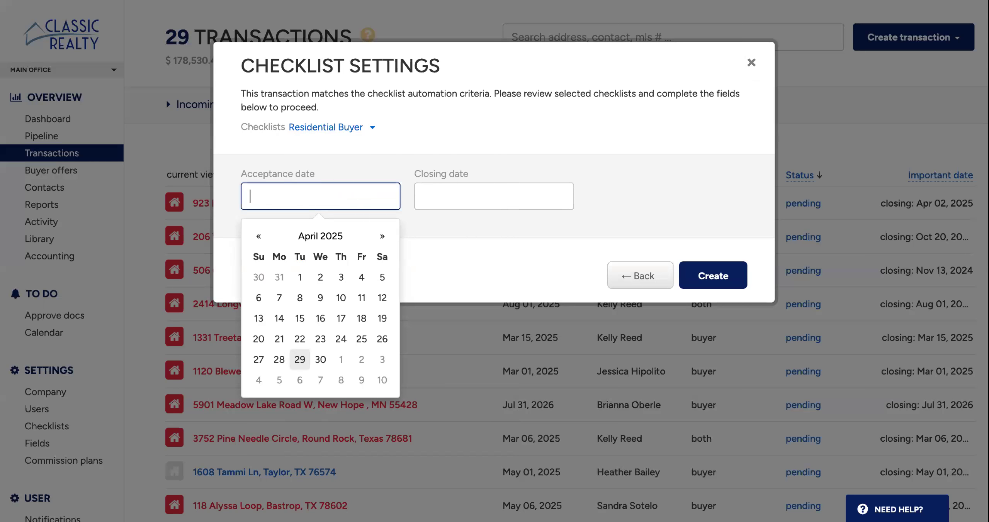
{"action": "left_click", "coordinate": [2, 239]}
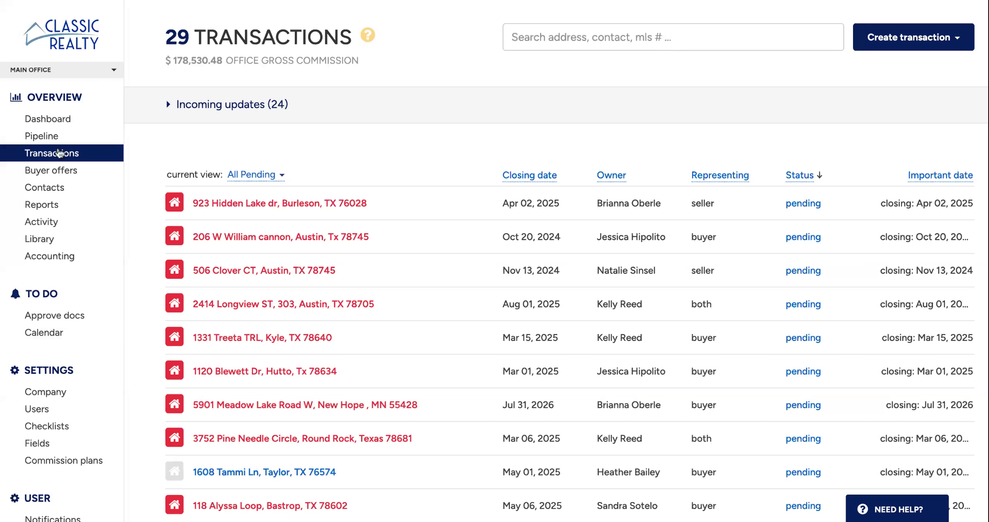
- Search the transactions for the clients' last name and open their cancelled transaction
{"action": "left_click", "coordinate": [62, 123]}
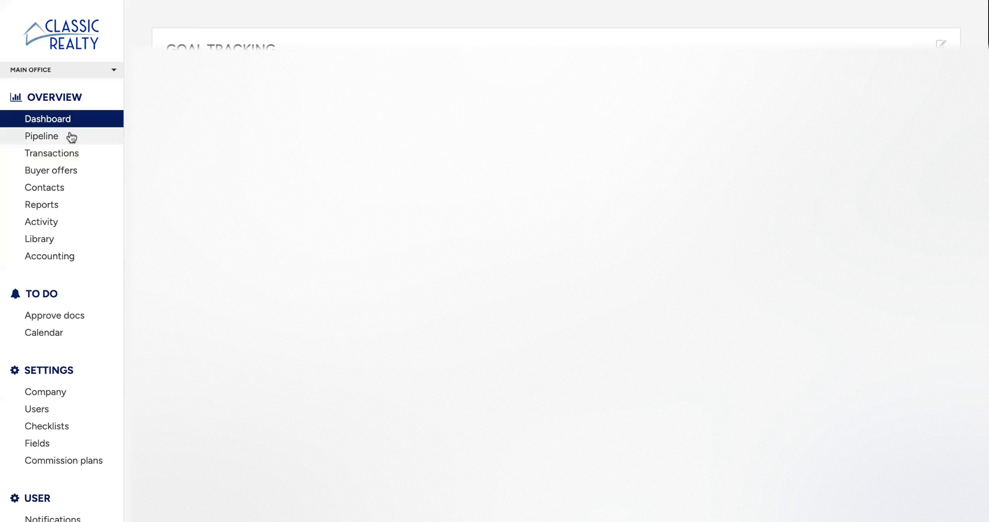
{"action": "left_click", "coordinate": [74, 154]}
{"action": "left_click", "coordinate": [711, 37]}
{"action": "type", "text": "g"}
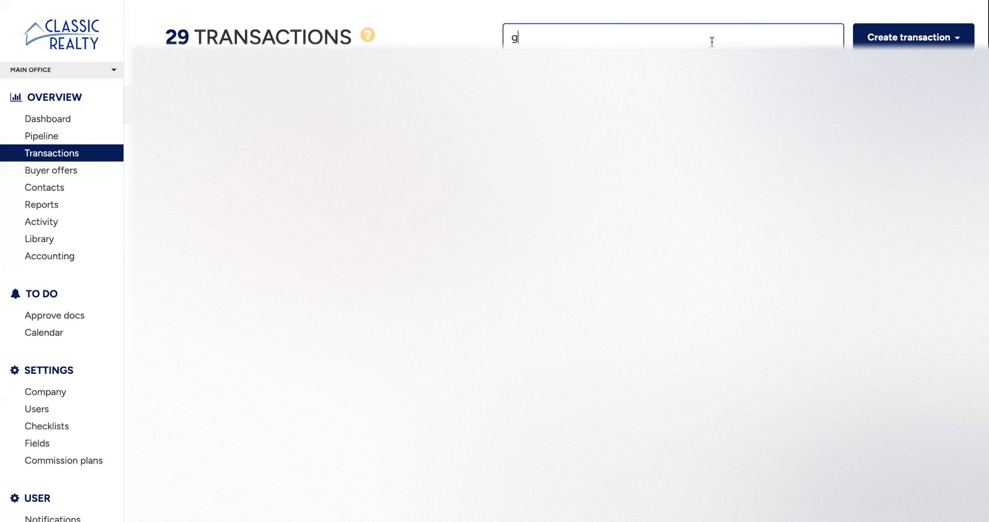
{"action": "type", "text": "ons"}
{"action": "key", "text": "BackSpace"}
{"action": "type", "text": "xales"}
{"action": "key", "text": "BackSpace"}
{"action": "key", "text": "BackSpace"}
{"action": "key", "text": "BackSpace"}
{"action": "key", "text": "BackSpace"}
{"action": "key", "text": "BackSpace"}
{"action": "type", "text": "z"}
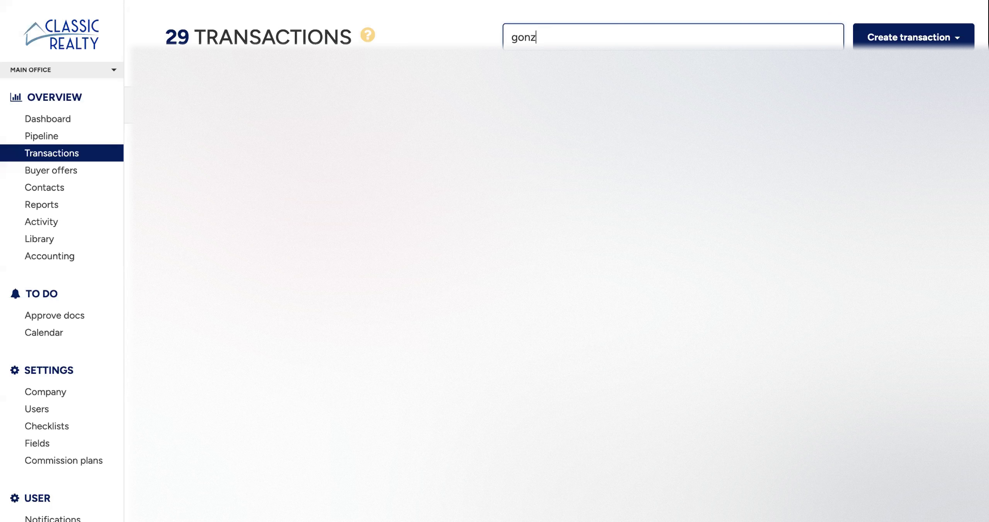
{"action": "key", "text": "Return"}
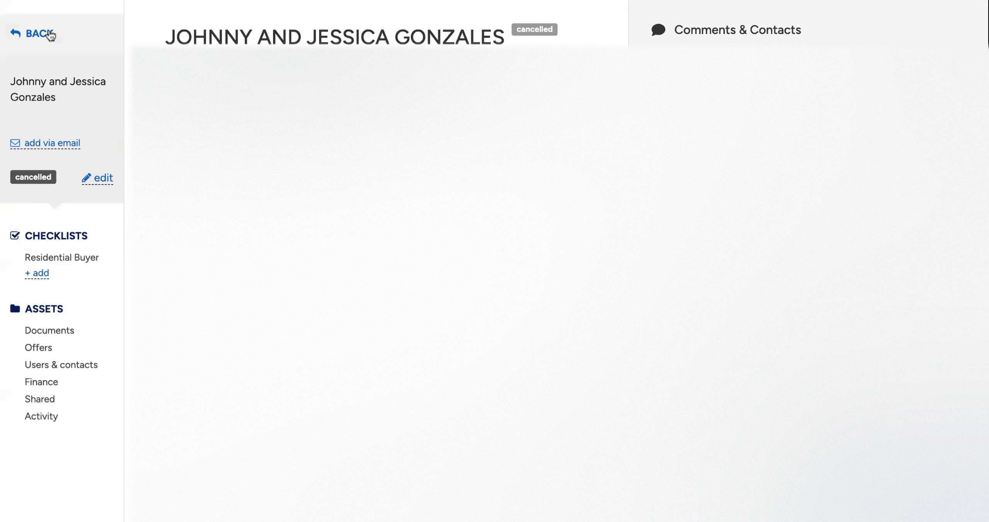
- Examine the cancelled transaction's Residential Buyer checklist, including Information About Brokerage Services and Buyer Representation Agreement, and its edit options
{"action": "left_click", "coordinate": [98, 257]}
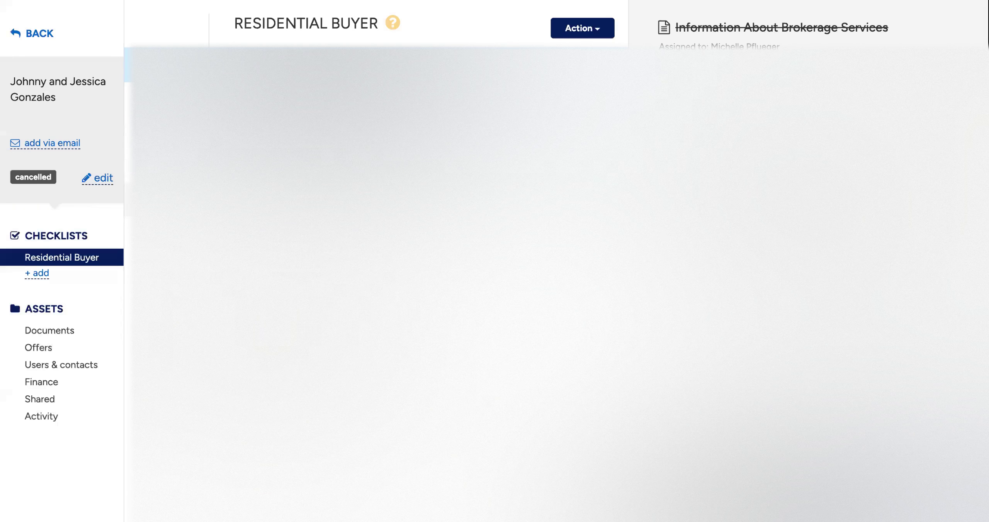
{"action": "left_click", "coordinate": [106, 181]}
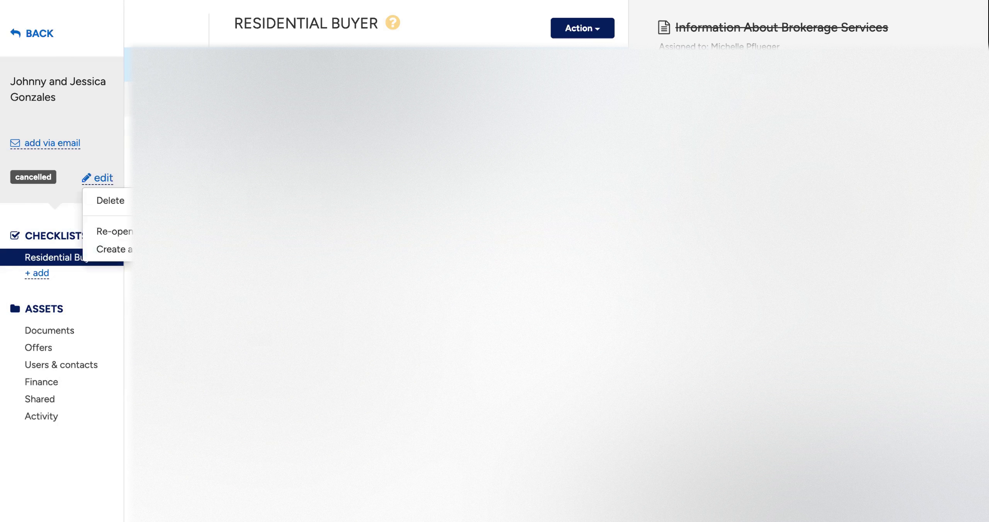
{"action": "left_click", "coordinate": [92, 184]}
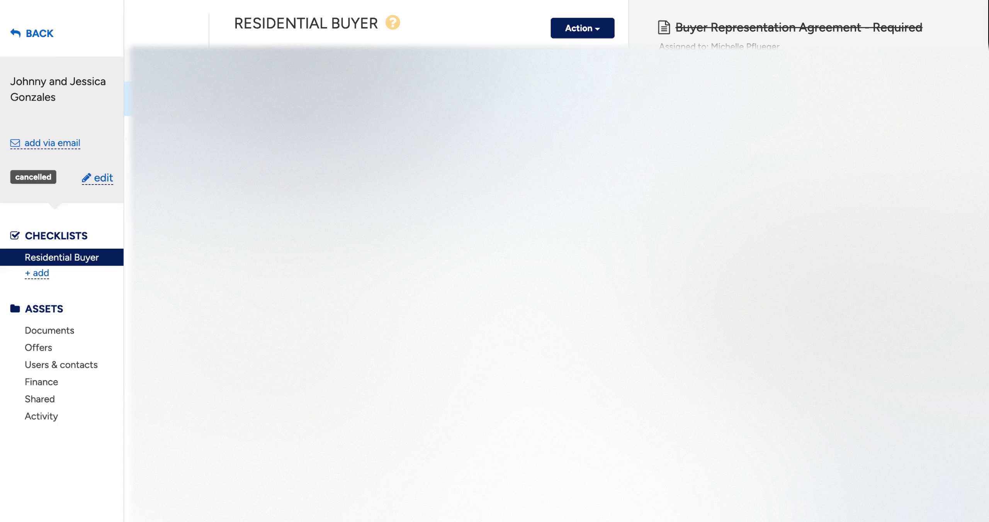
{"action": "left_click", "coordinate": [309, 65]}
{"action": "left_click", "coordinate": [309, 99]}
{"action": "left_click", "coordinate": [309, 65]}
{"action": "left_click", "coordinate": [309, 98]}
{"action": "left_click", "coordinate": [464, 65]}
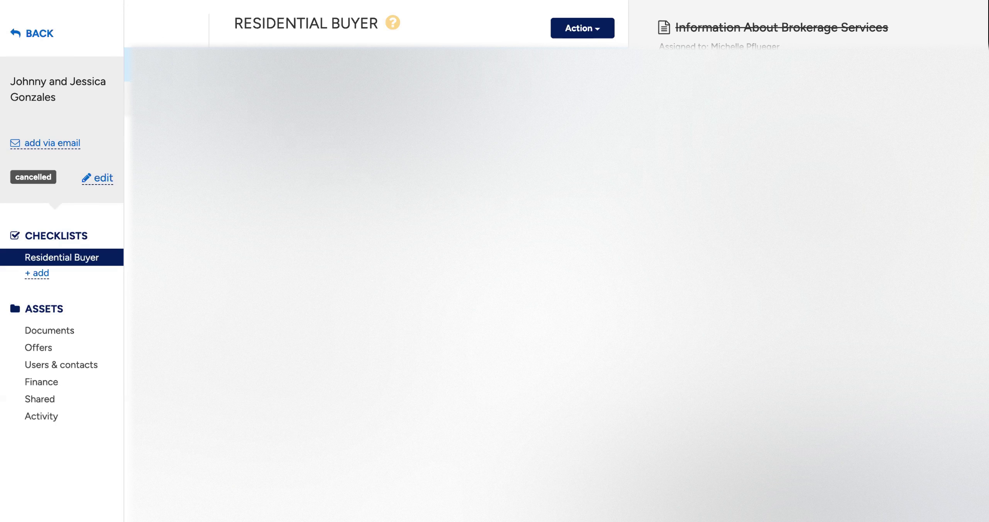
- Create a new transaction from the cancelled one and look through its Residential Buyer checklist
{"action": "left_click", "coordinate": [99, 181]}
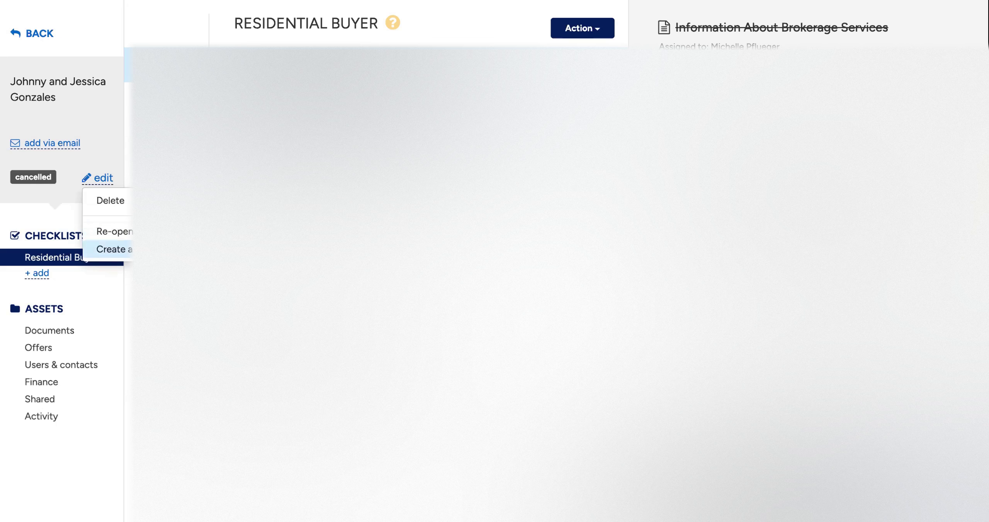
{"action": "left_click", "coordinate": [112, 249]}
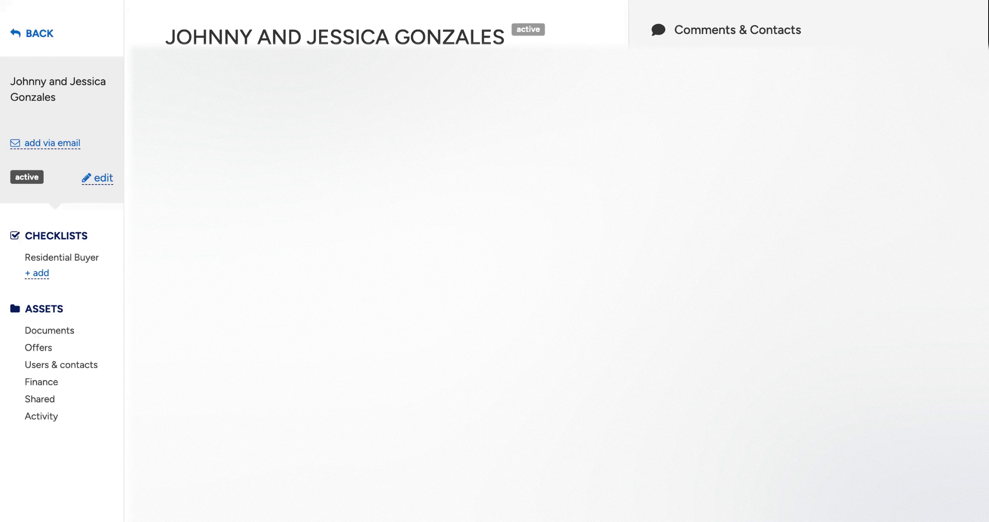
{"action": "left_click", "coordinate": [88, 258]}
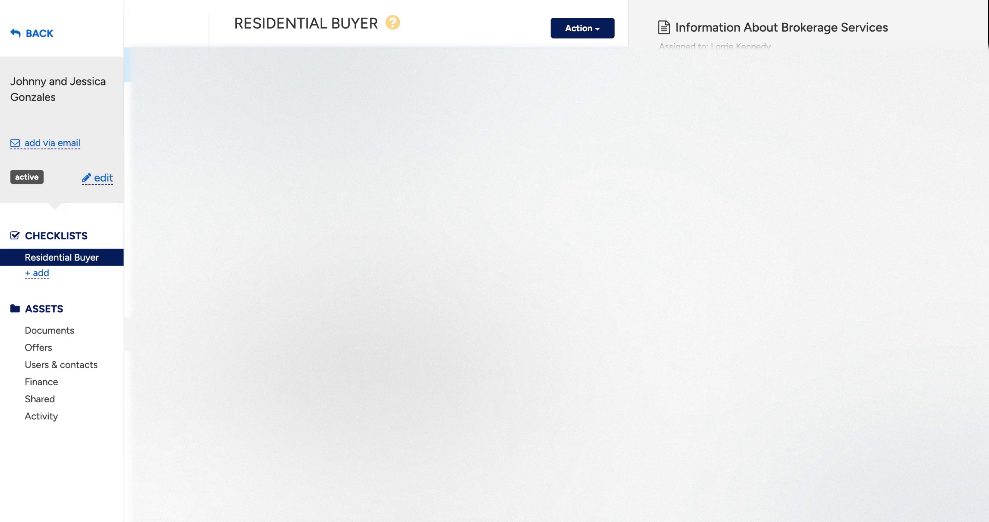
{"action": "scroll", "coordinate": [494, 261], "scroll_direction": "down", "scroll_amount": 5}
{"action": "scroll", "coordinate": [54, 166], "scroll_direction": "up", "scroll_amount": 4}
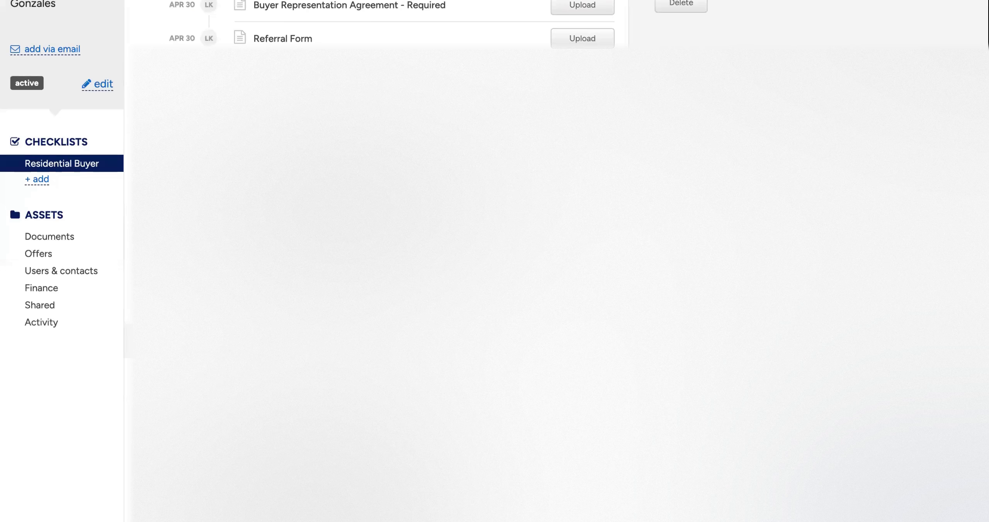
- Check the new transaction's document list and unsorted documents against its Residential Buyer checklist
{"action": "left_click", "coordinate": [54, 293]}
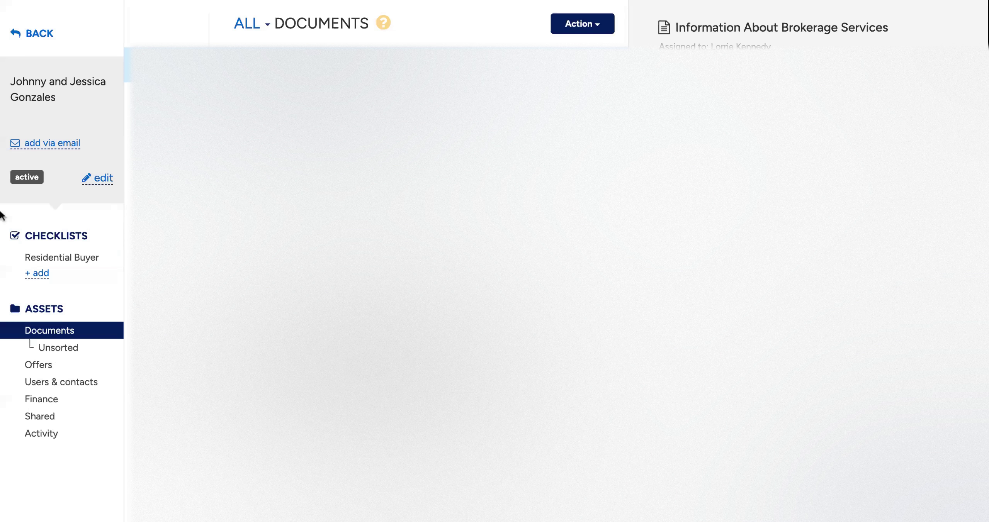
{"action": "left_click", "coordinate": [57, 348]}
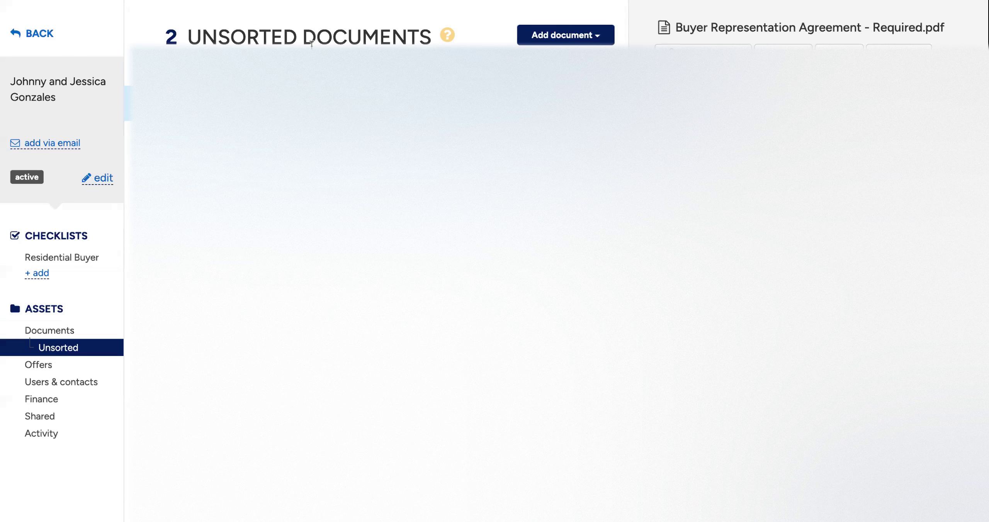
{"action": "left_click", "coordinate": [84, 260]}
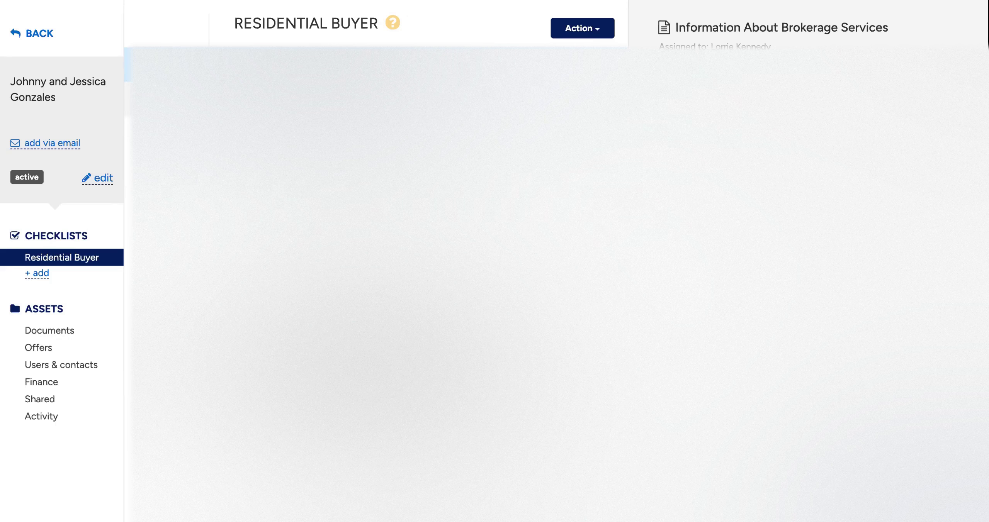
{"action": "left_click", "coordinate": [78, 333]}
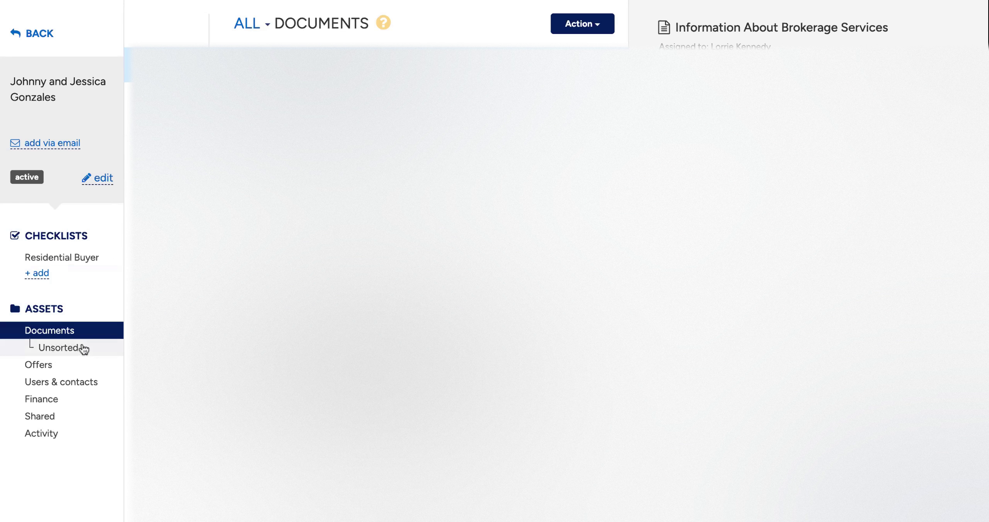
- Go from the Residential Buyer checklist through the transaction's full document list to its unsorted documents
{"action": "left_click", "coordinate": [88, 258]}
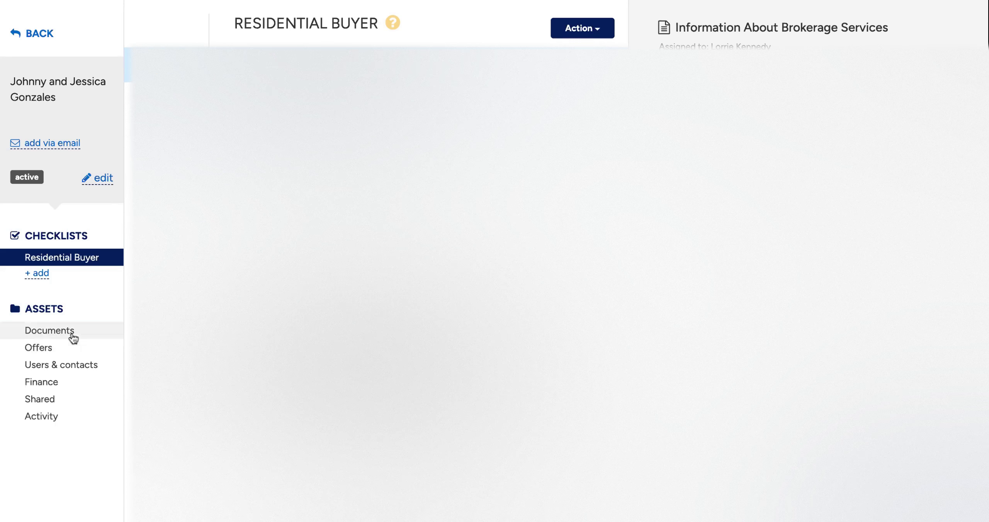
{"action": "left_click", "coordinate": [74, 333]}
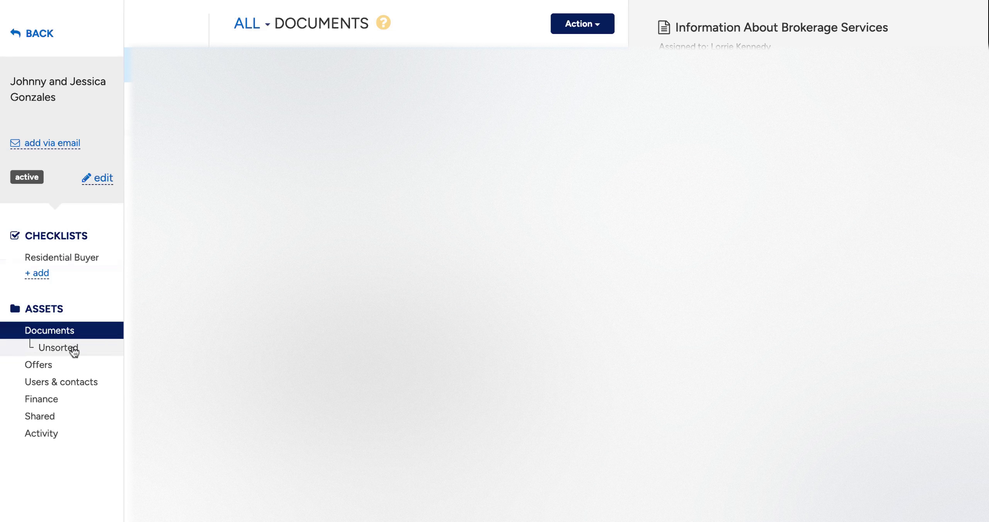
{"action": "left_click", "coordinate": [74, 350]}
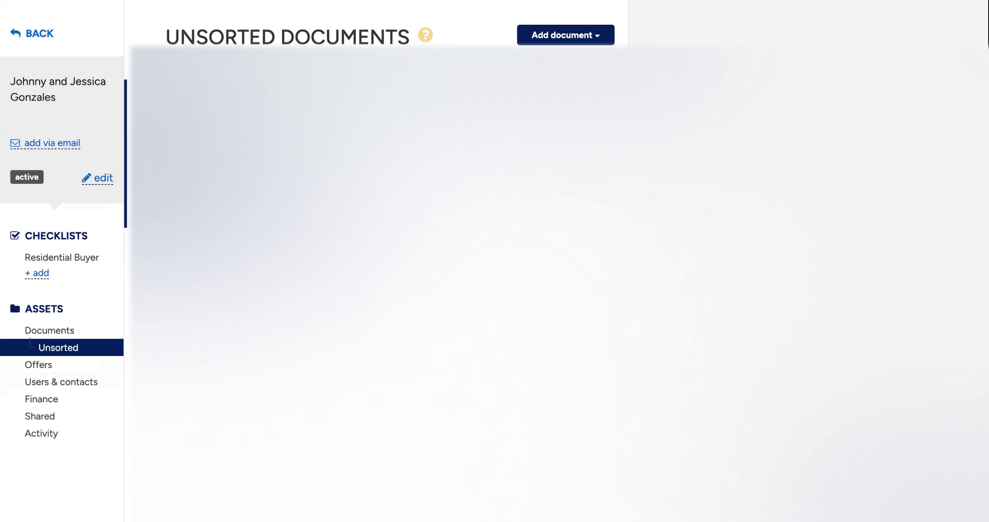
- Return to the Residential Buyer checklist and view the actions available for its Information About Brokerage Services item
{"action": "left_click", "coordinate": [61, 258]}
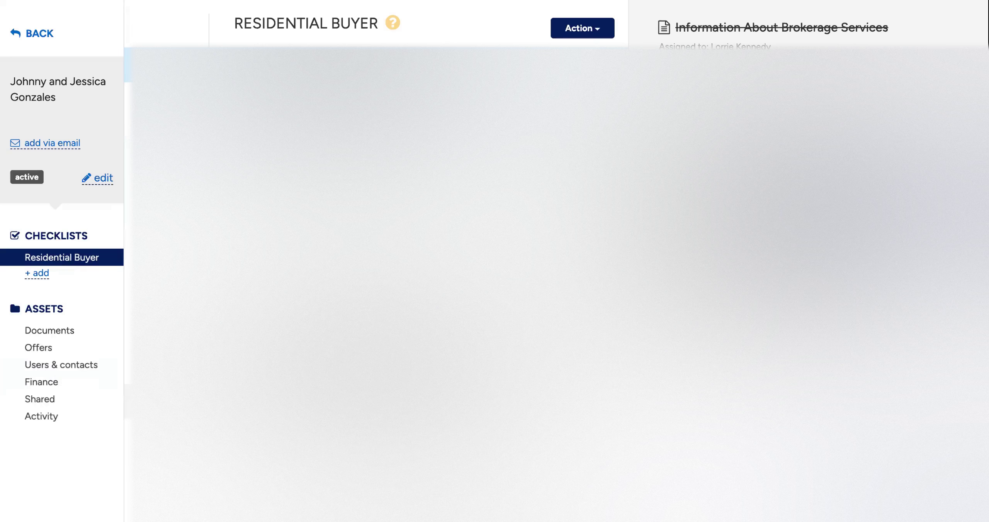
{"action": "left_click", "coordinate": [599, 29]}
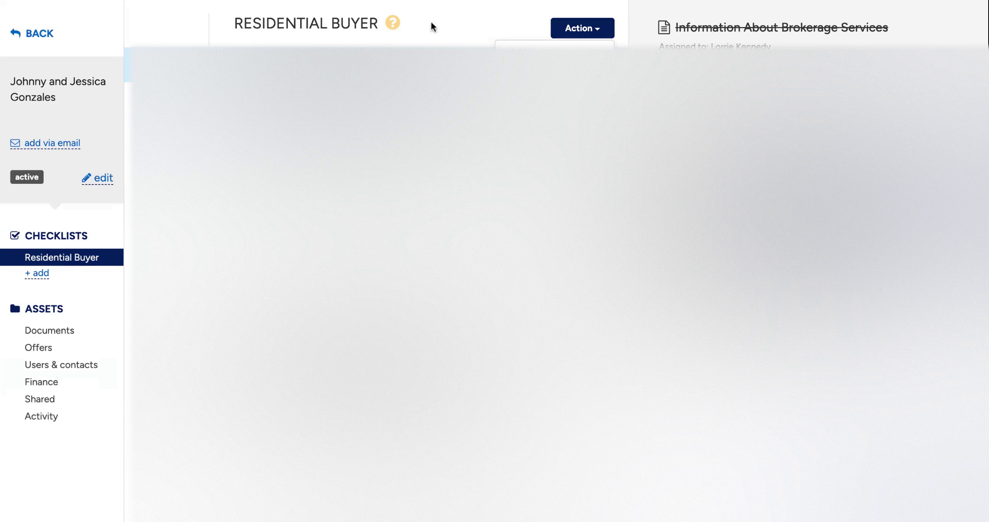
{"action": "left_click", "coordinate": [453, 28]}
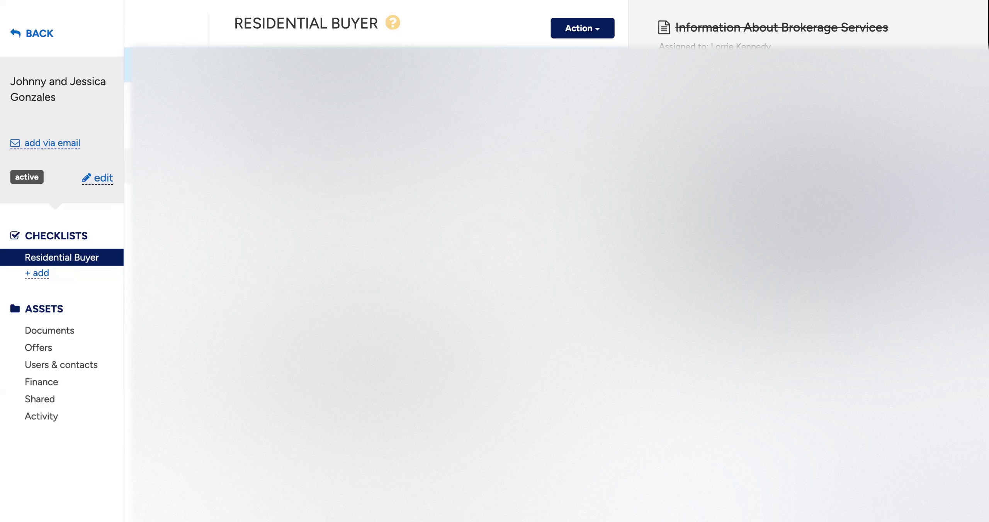
- Review the active transaction's unsorted documents and return to the list of all its documents
{"action": "left_click", "coordinate": [78, 346]}
{"action": "left_click", "coordinate": [80, 335]}
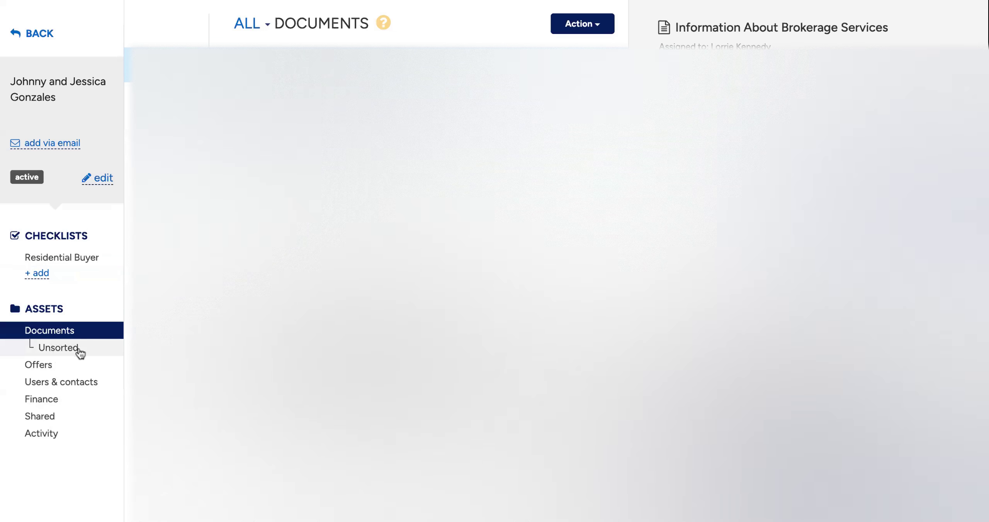
{"action": "left_click", "coordinate": [77, 347]}
{"action": "left_click", "coordinate": [82, 337]}
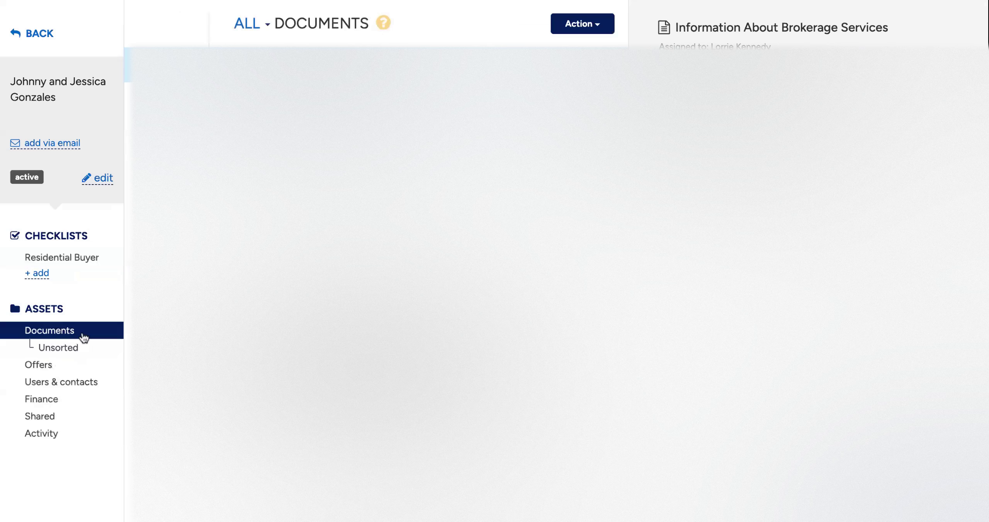